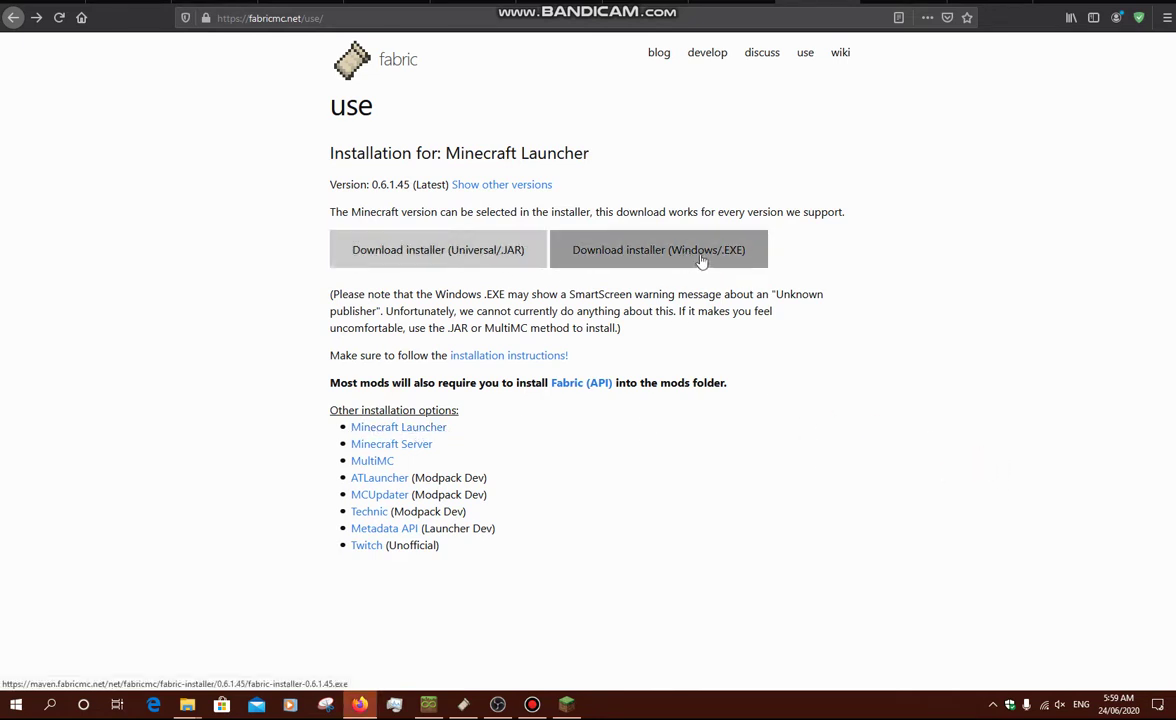
Step: Read the note about the SmartScreen warning for the Windows .EXE installer on the Fabric page
drag(487, 294, 632, 294)
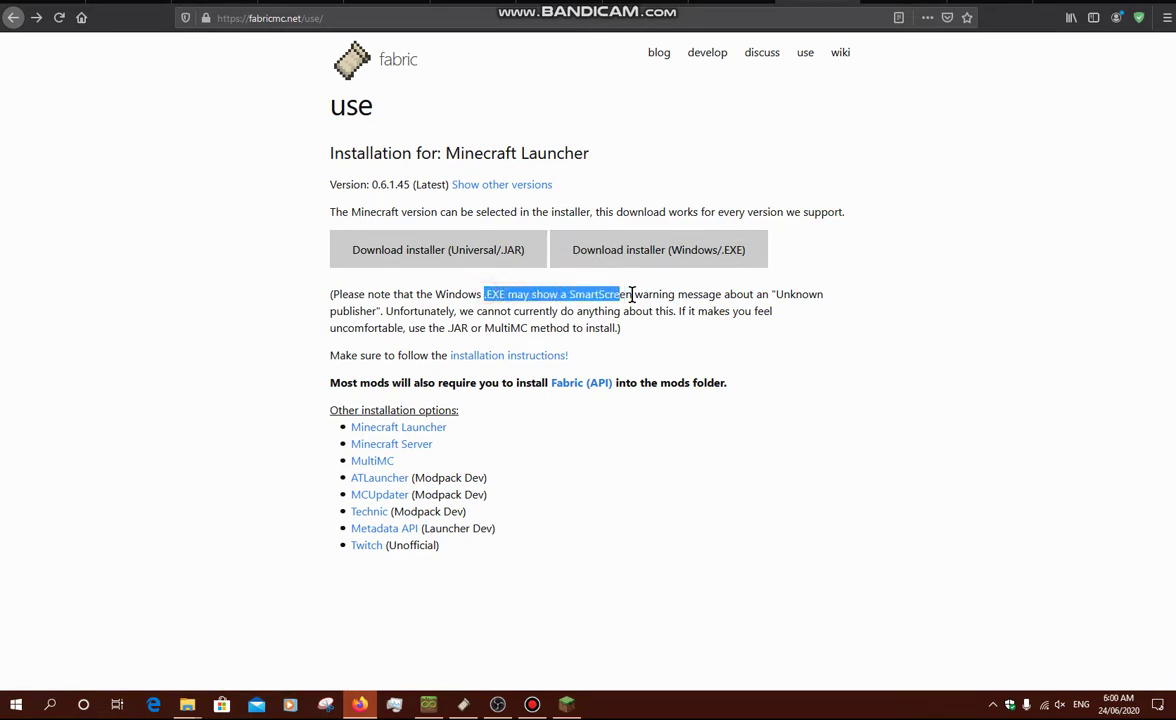
click(805, 400)
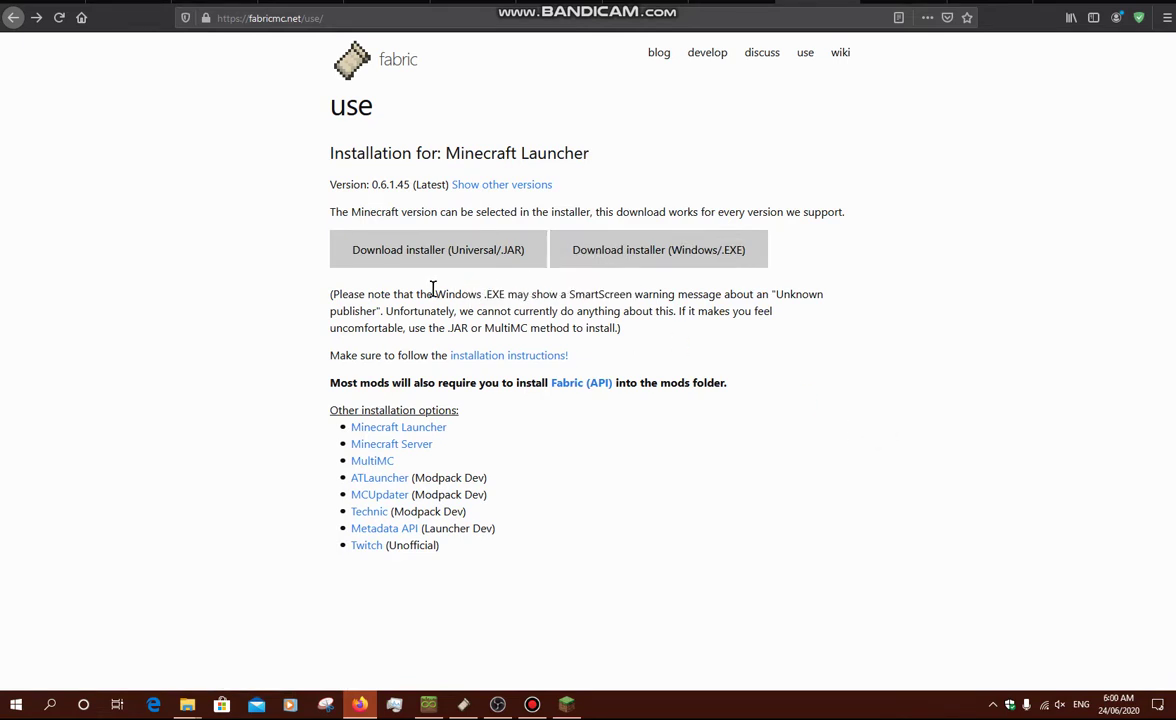
drag(432, 289, 567, 295)
click(716, 507)
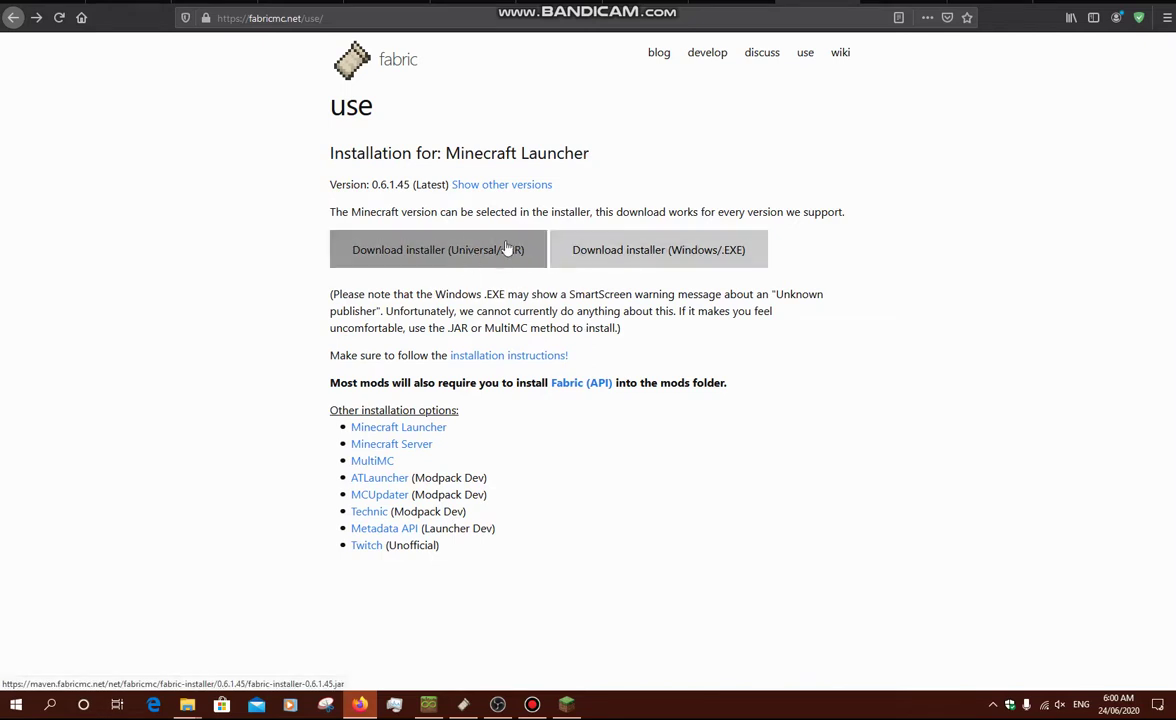
Step: Request the Universal/.JAR Fabric installer download, then cancel saving the file
click(453, 257)
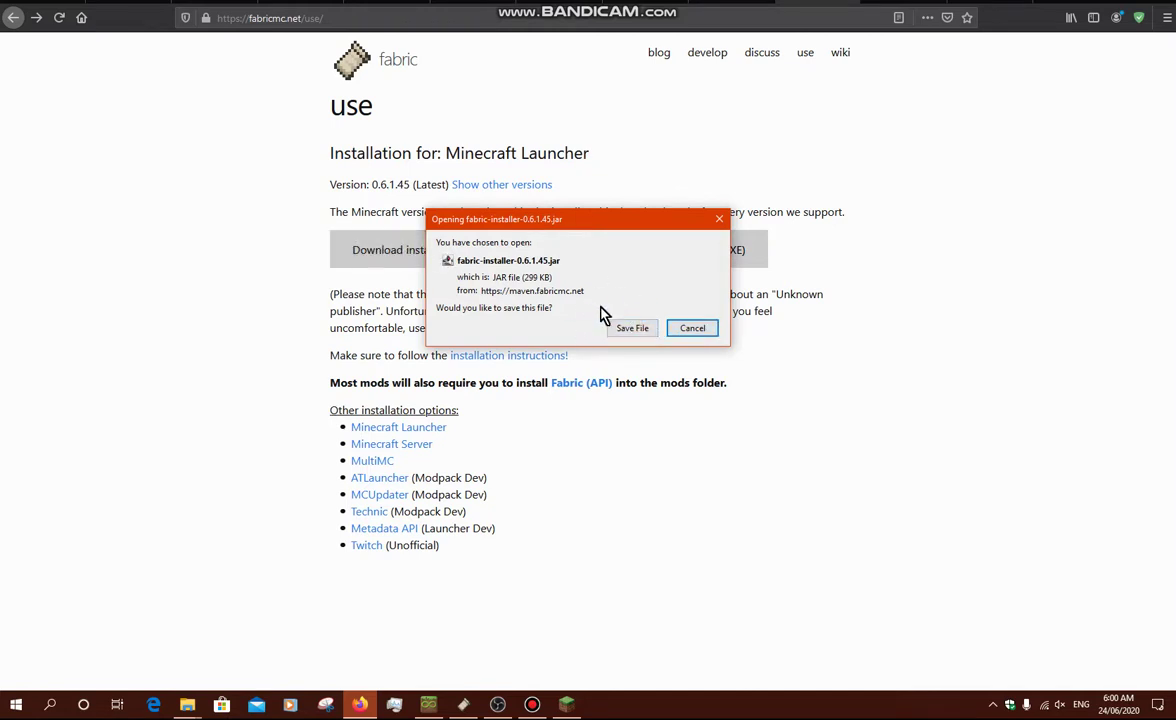
click(700, 332)
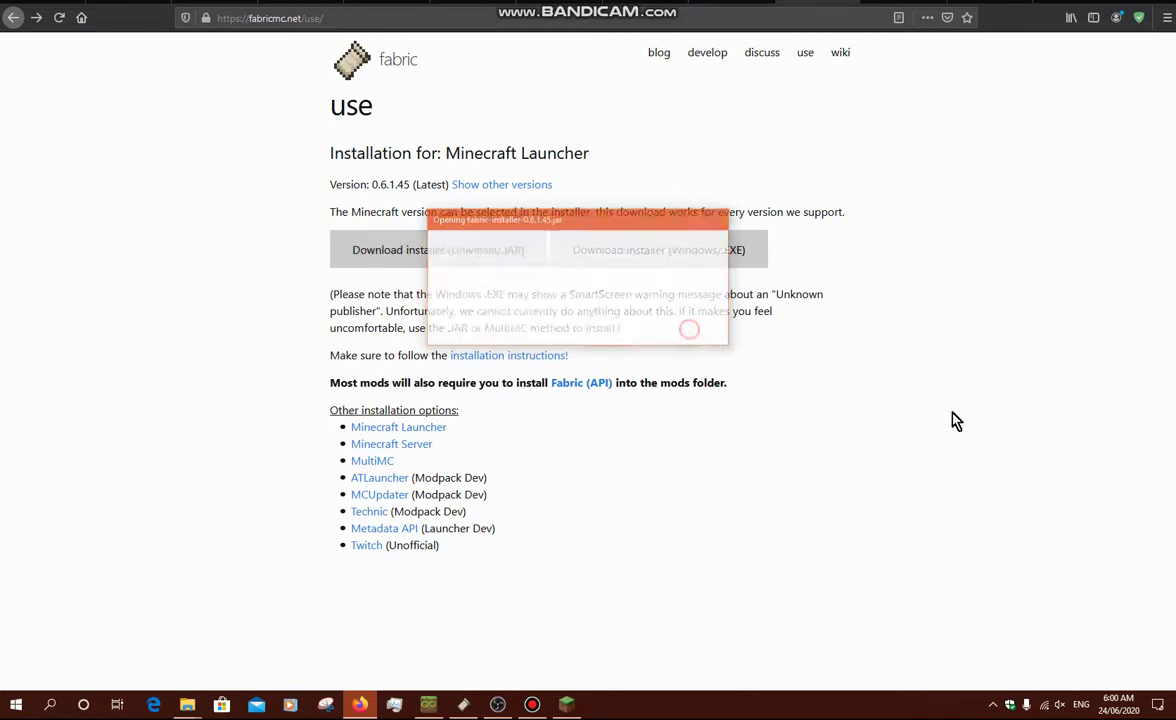
Step: Locate the fabric-installer JAR in the Downloads folder and bring up the Fabric Installer
mouse_move(187, 704)
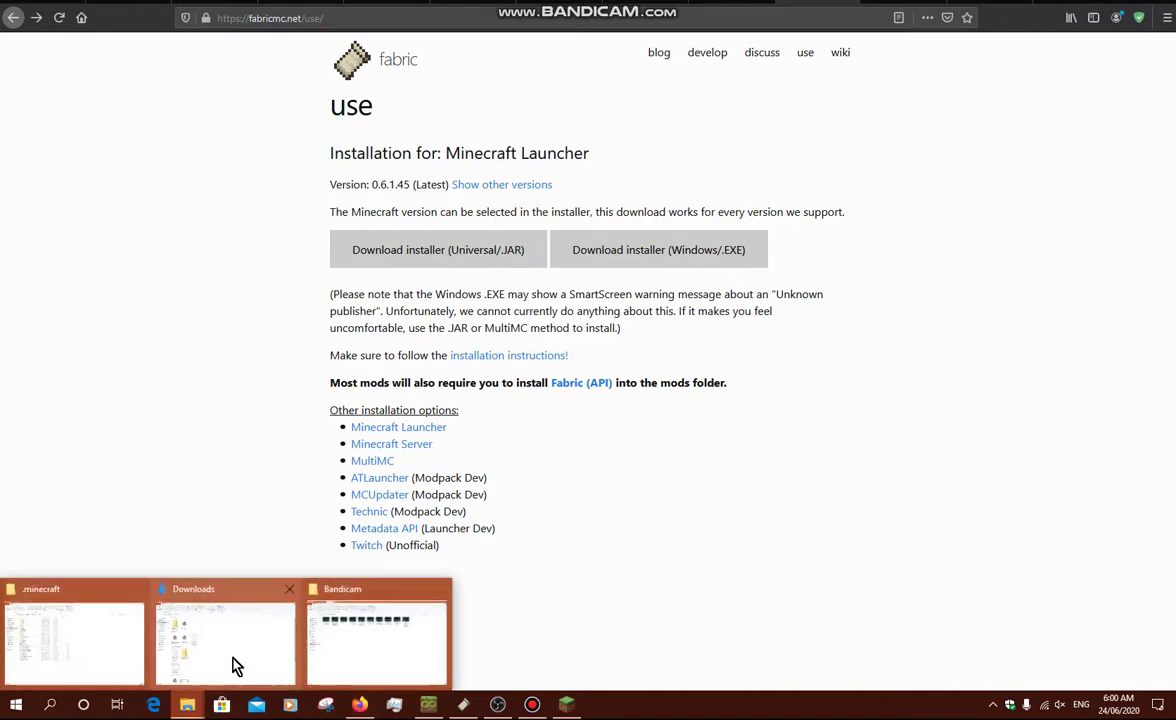
click(234, 666)
scroll(497, 325, down, 3)
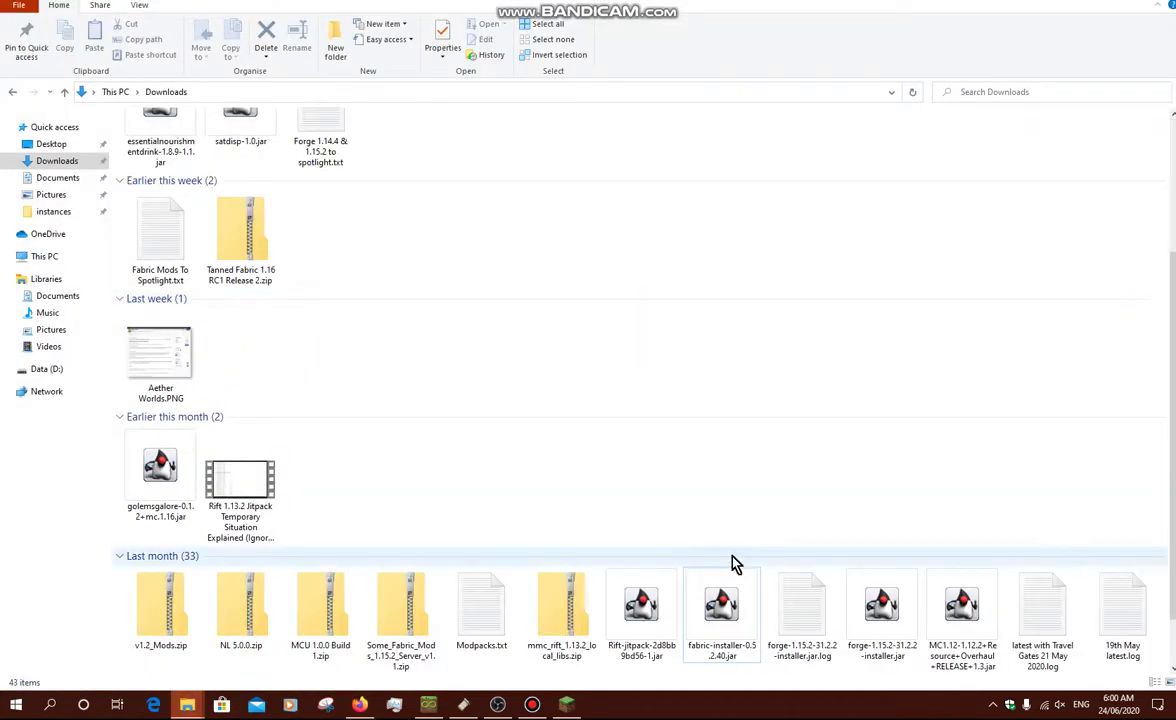
click(720, 620)
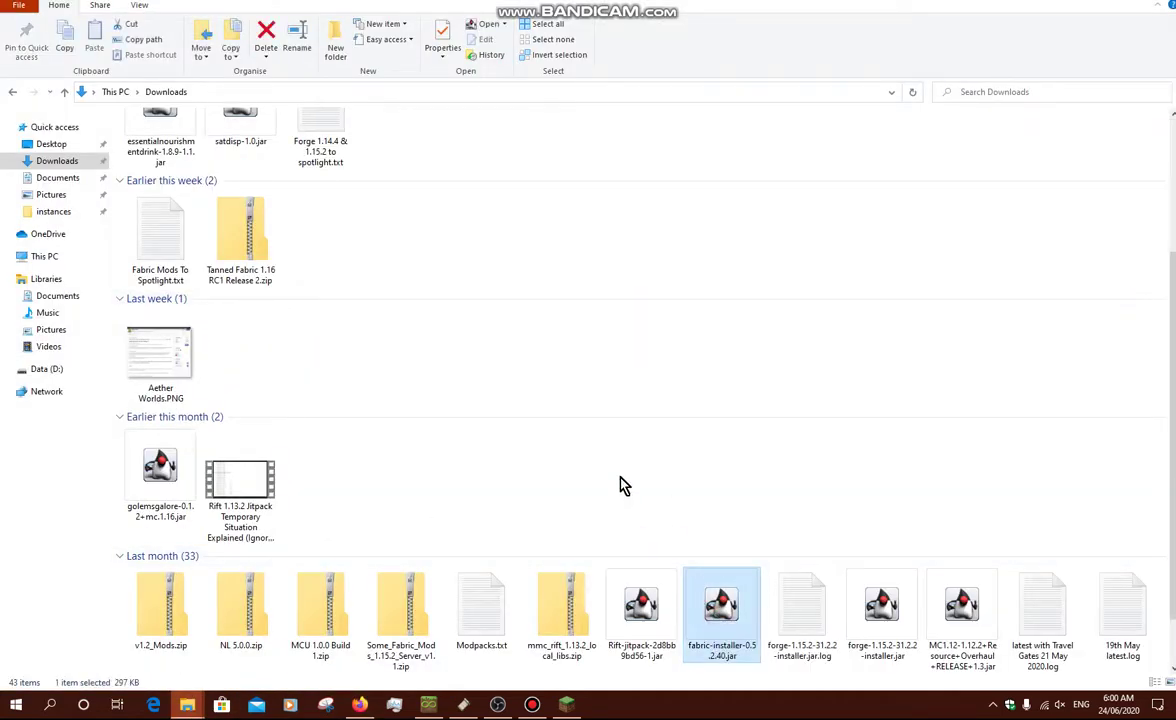
click(703, 502)
scroll(660, 495, up, 3)
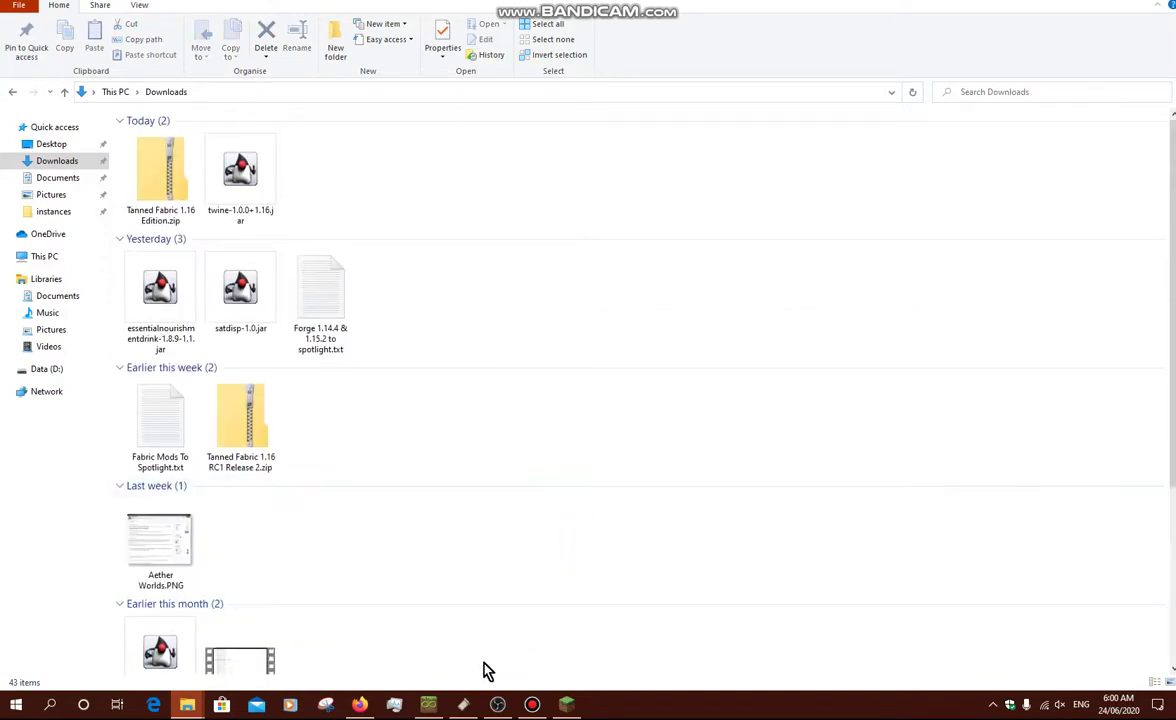
click(570, 257)
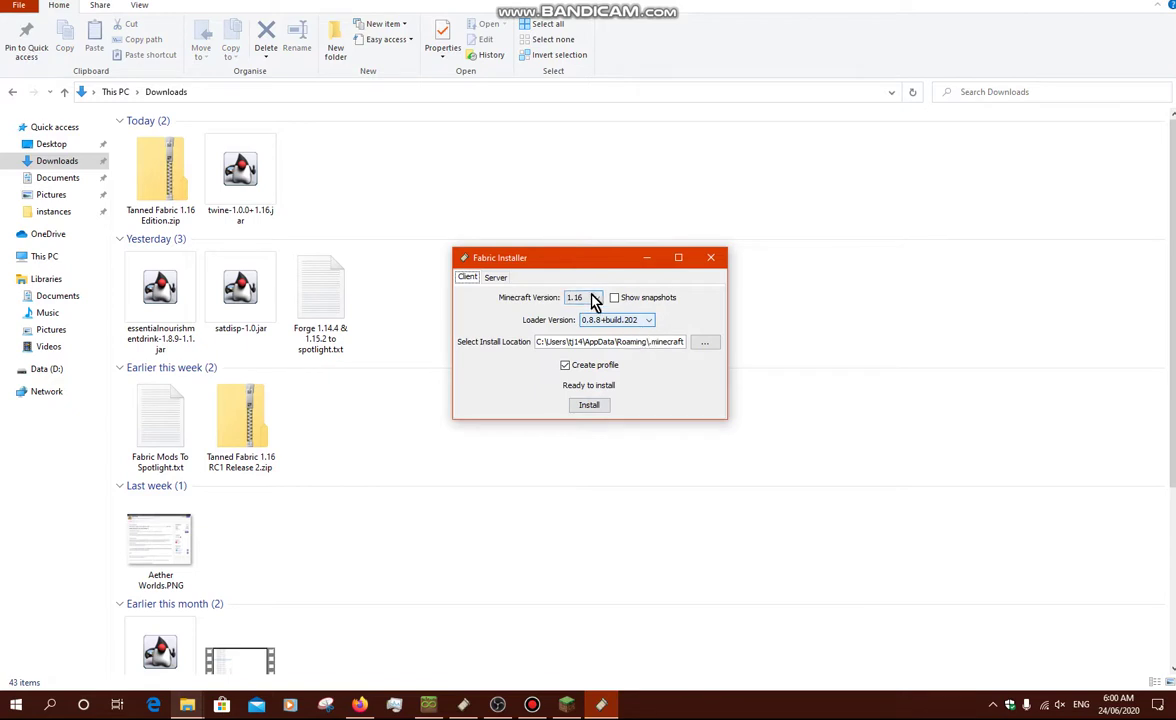
Step: Examine the installer's Minecraft versions with and without snapshots, as well as the available Fabric loader versions
click(595, 297)
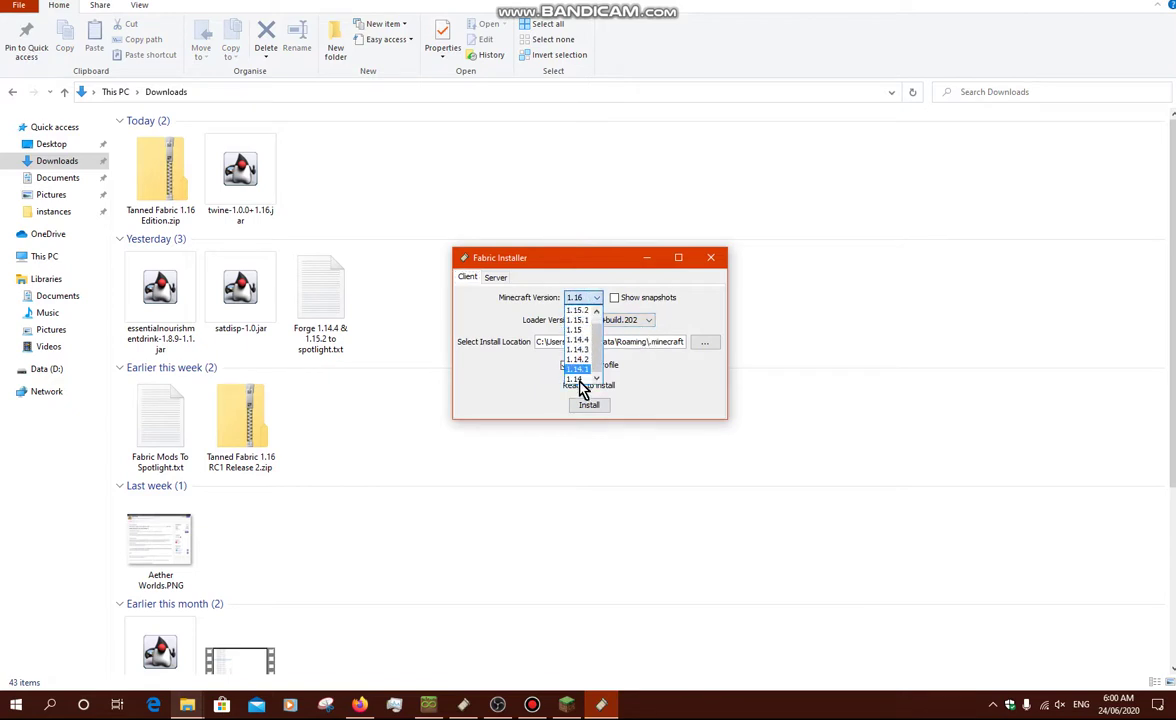
click(614, 298)
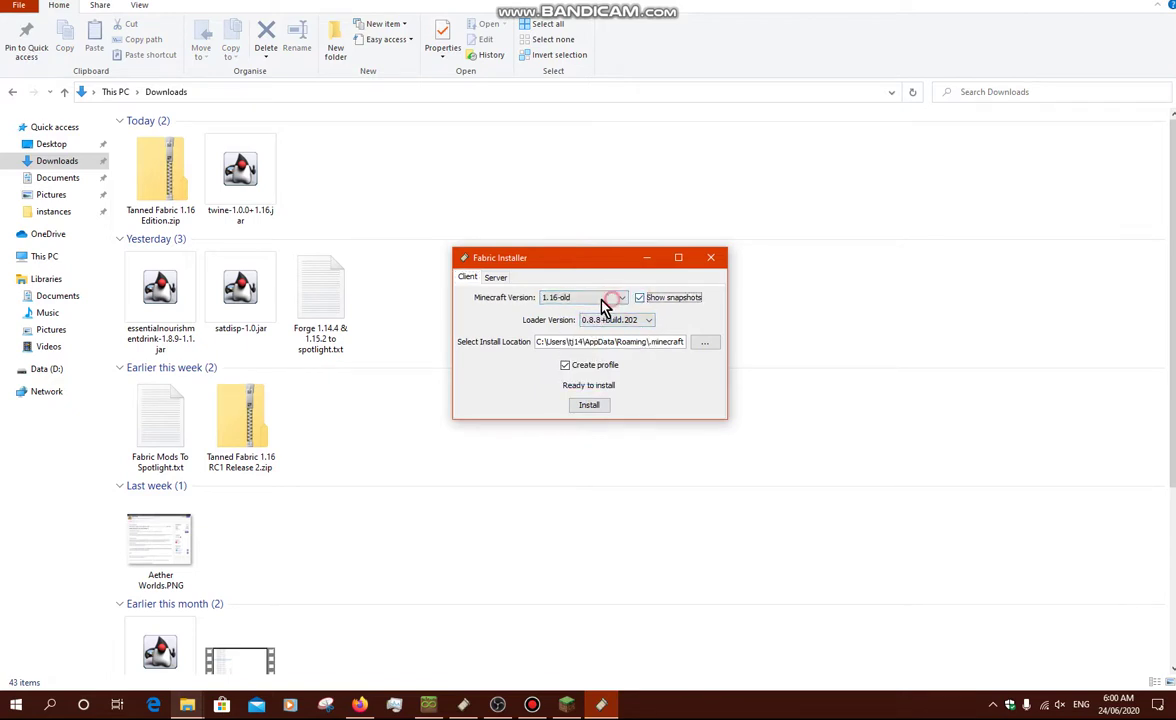
click(598, 298)
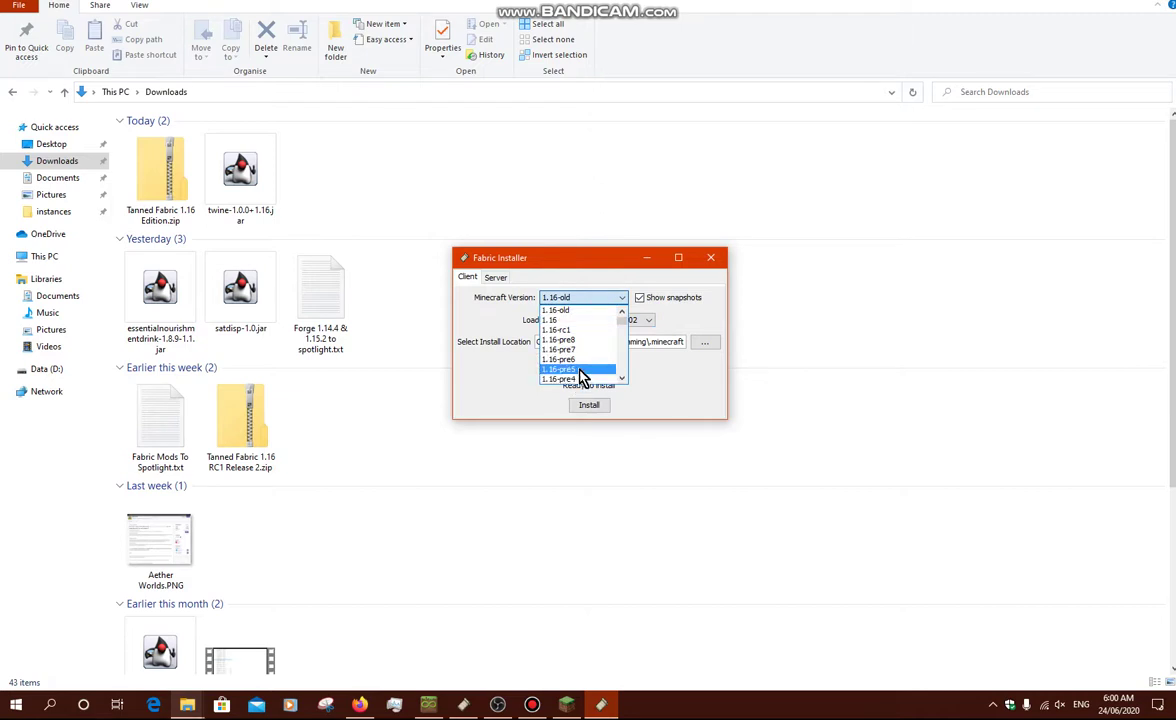
click(637, 299)
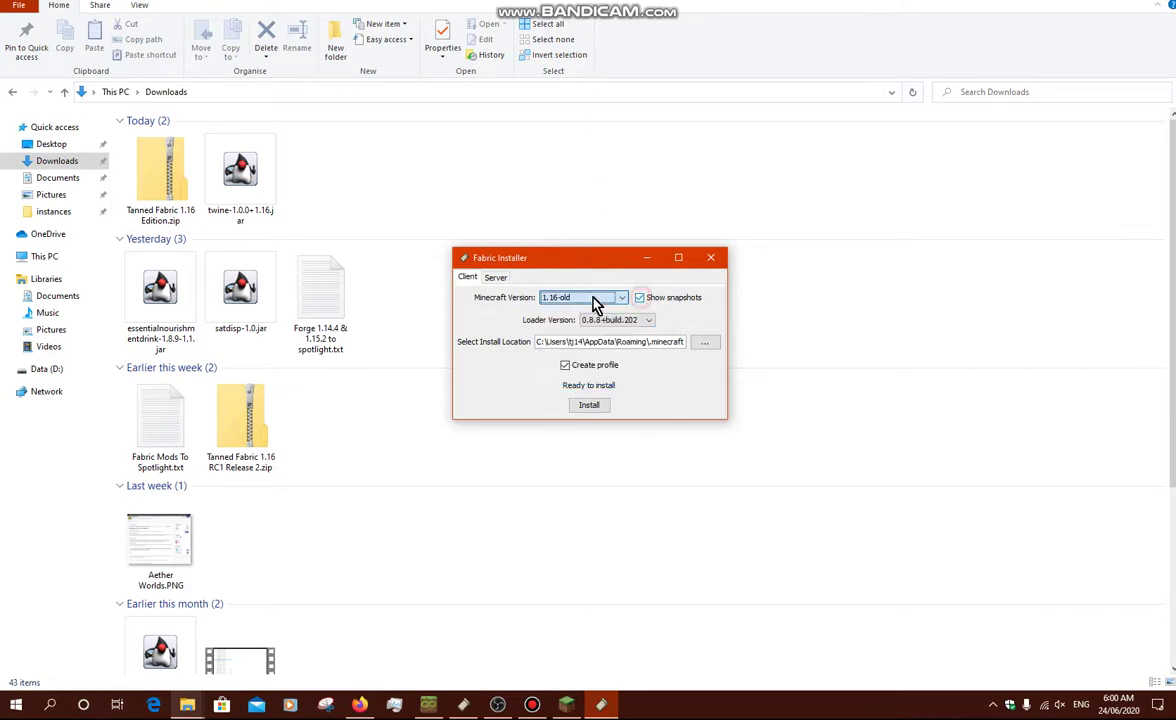
click(615, 299)
click(611, 301)
click(639, 298)
click(585, 298)
click(572, 296)
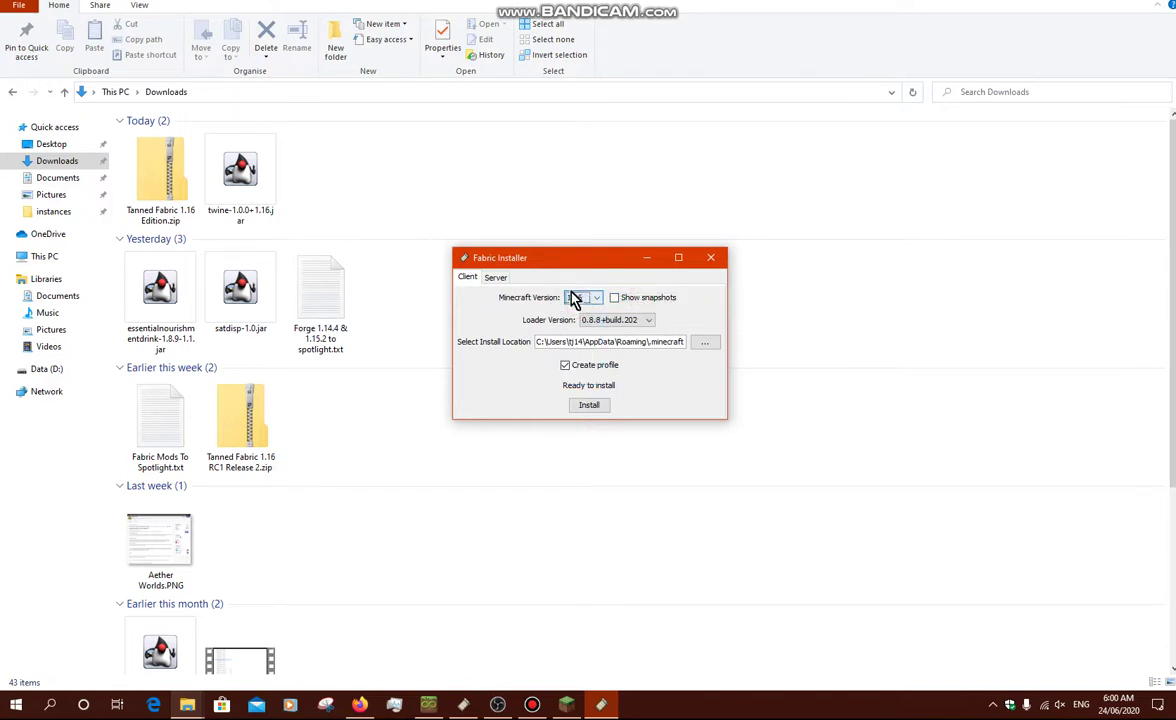
click(636, 320)
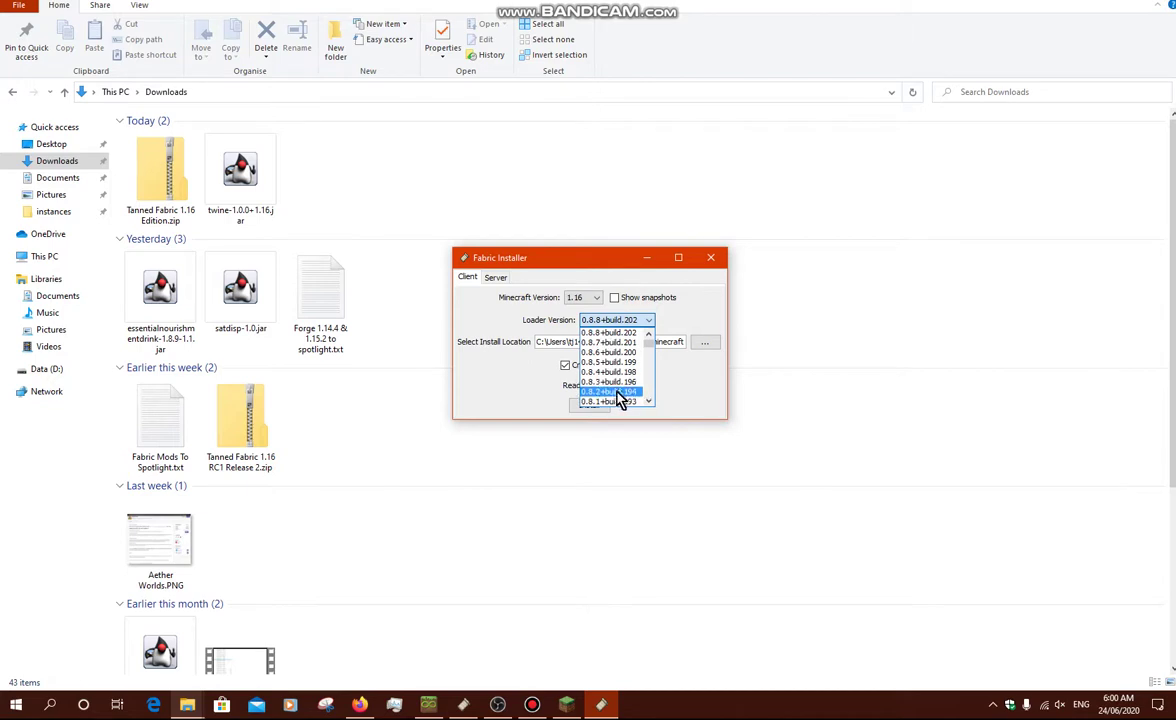
click(646, 321)
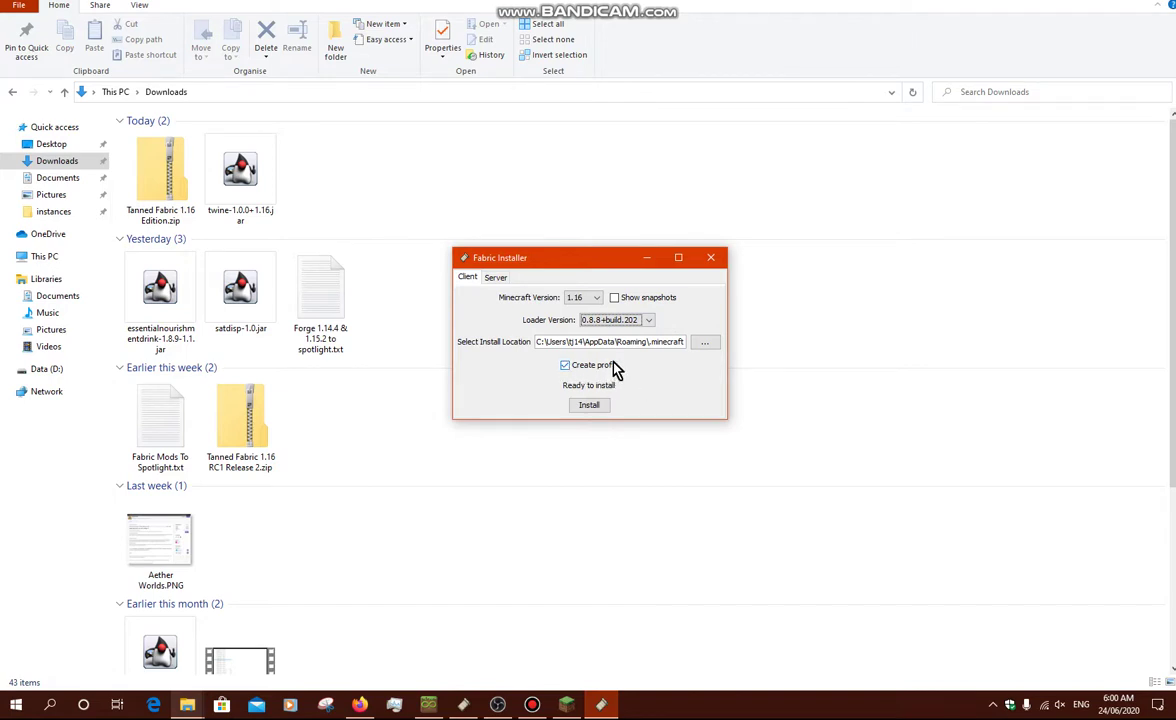
Step: Look at the selected profile in the Minecraft Launcher and check that Create profile stays enabled in the Fabric Installer
click(566, 705)
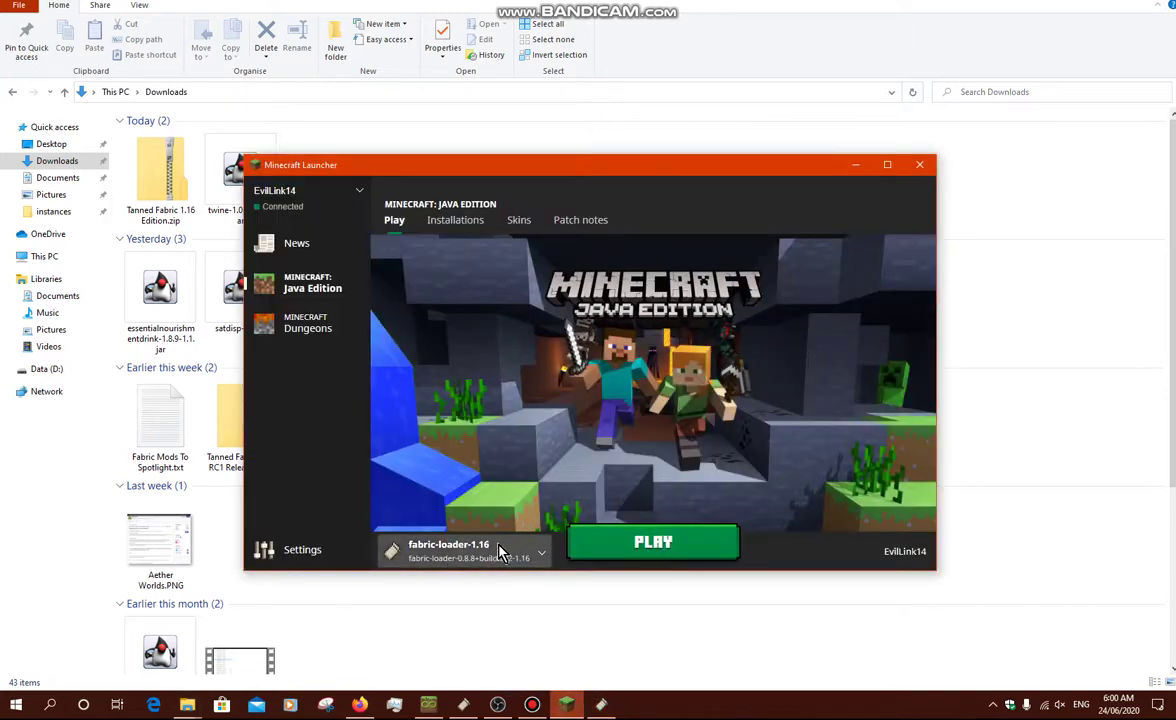
click(855, 164)
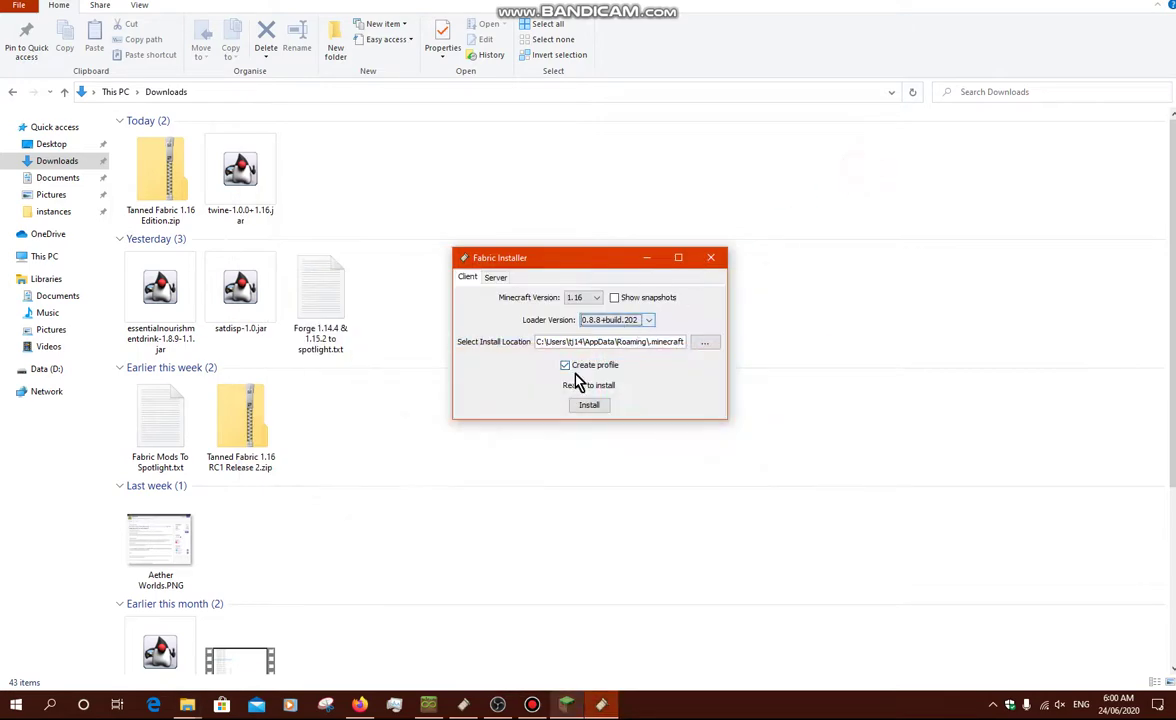
click(566, 366)
click(566, 366)
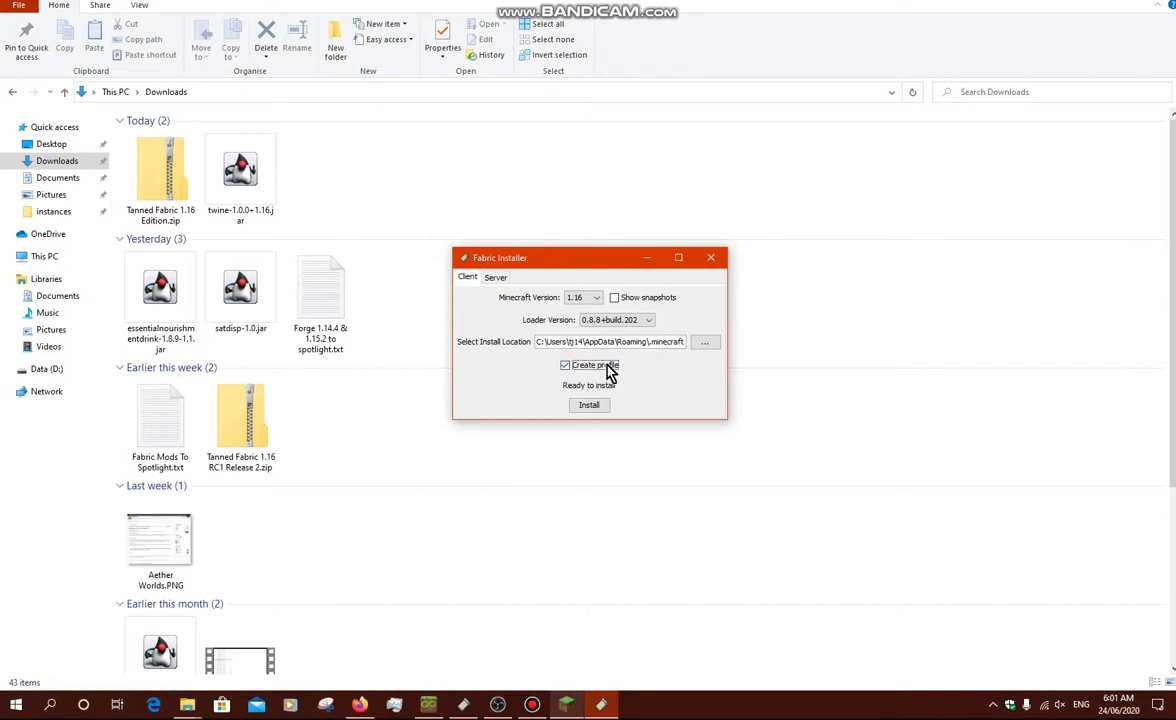
click(566, 704)
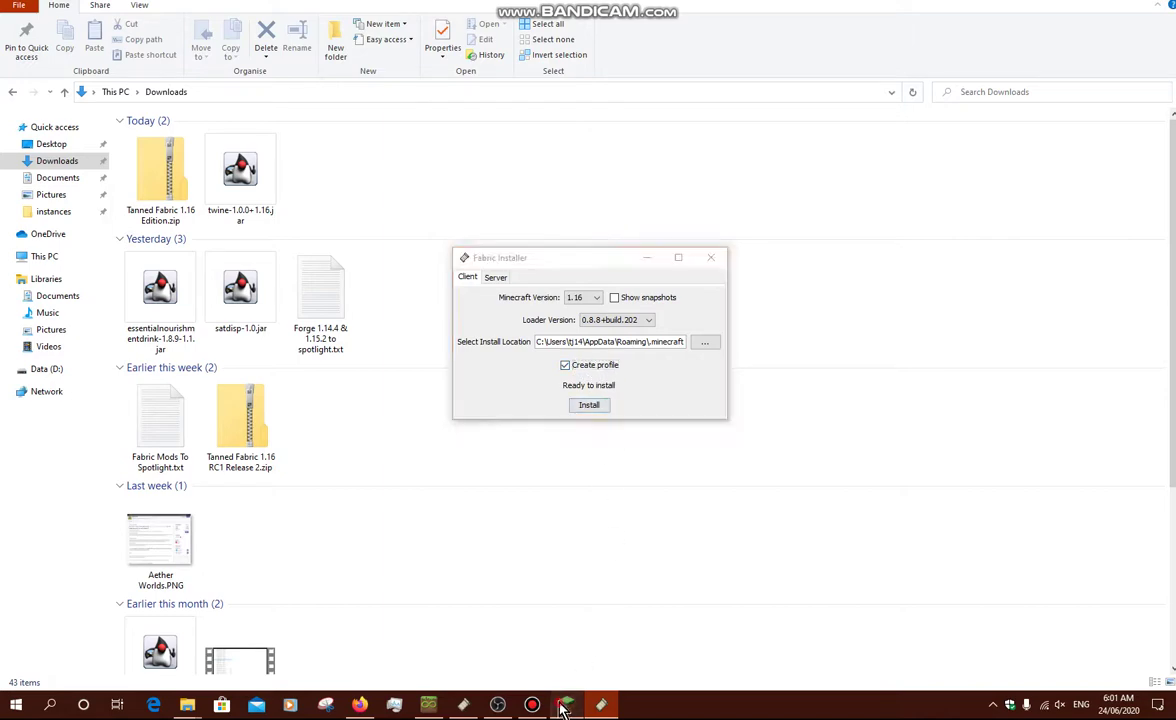
click(856, 165)
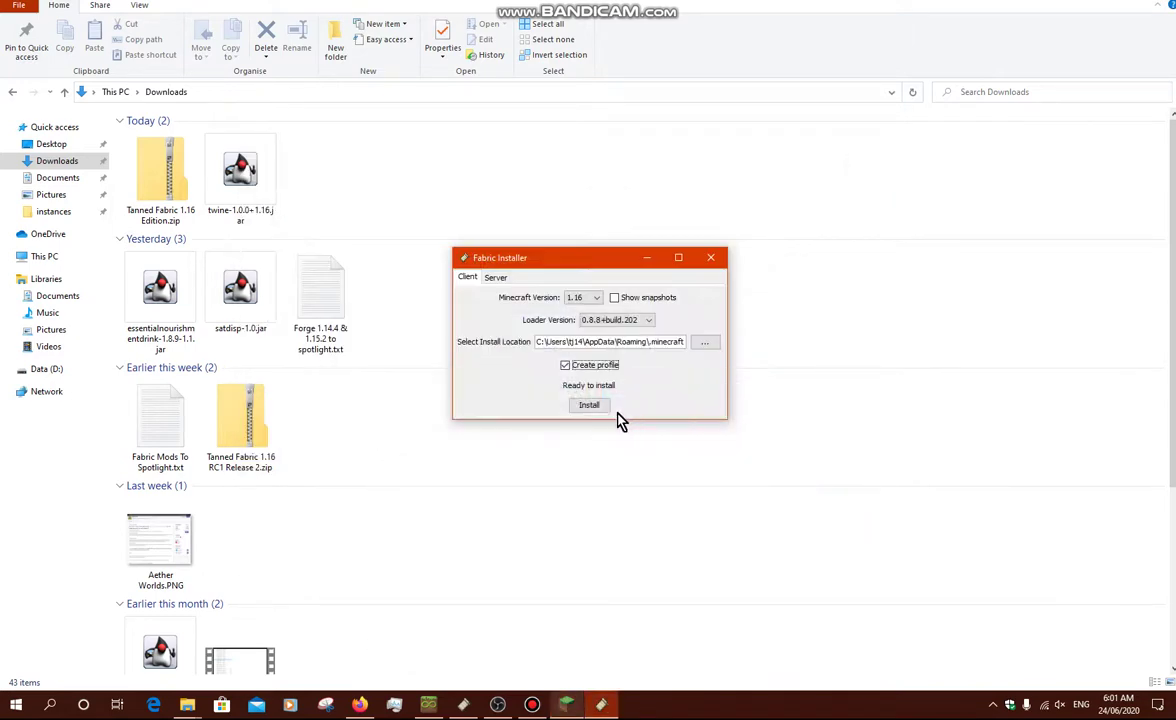
Step: Install Fabric Loader 0.8.8+build.202 for Minecraft 1.16 on the client with a profile, and close the installer
click(593, 407)
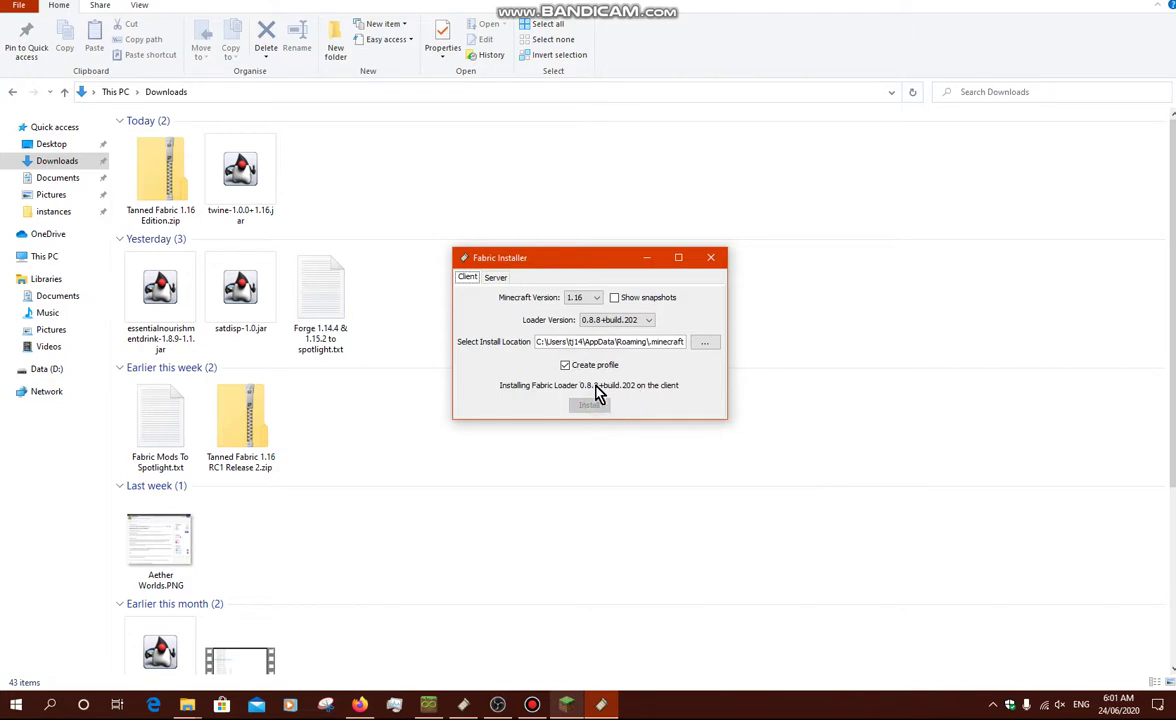
click(711, 257)
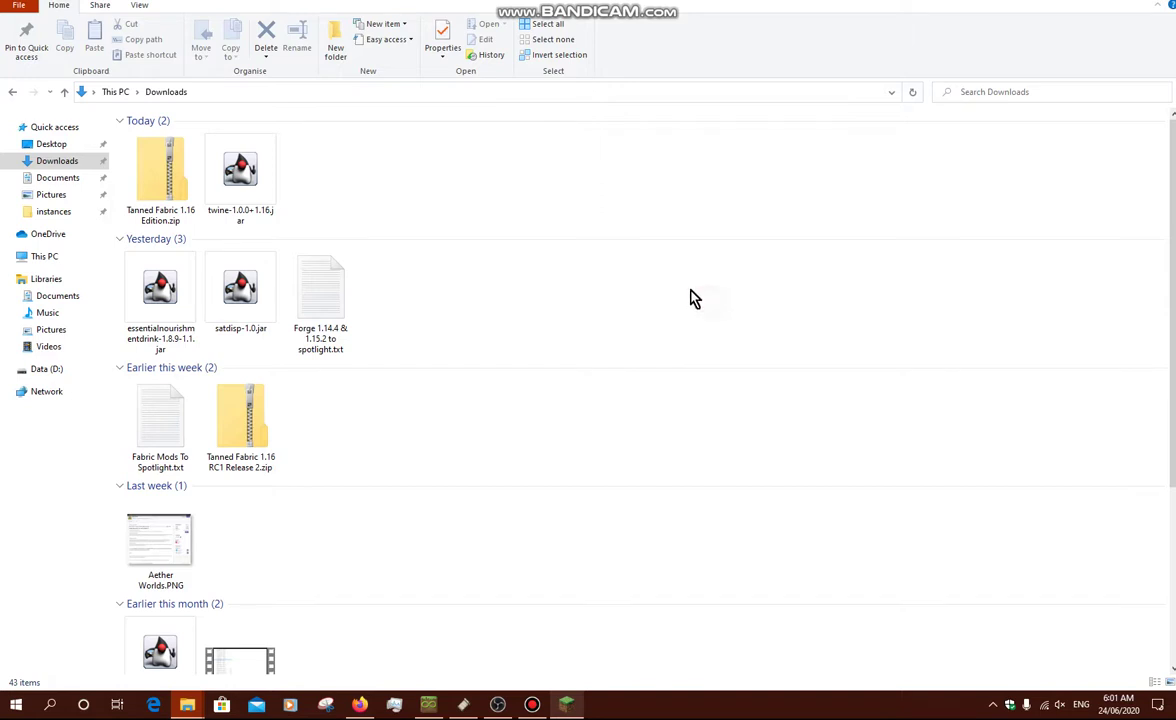
Step: Switch to the browser and review the Mod Menu and Fabric API pages on CurseForge, including Mod Menu's description and requirements
click(360, 705)
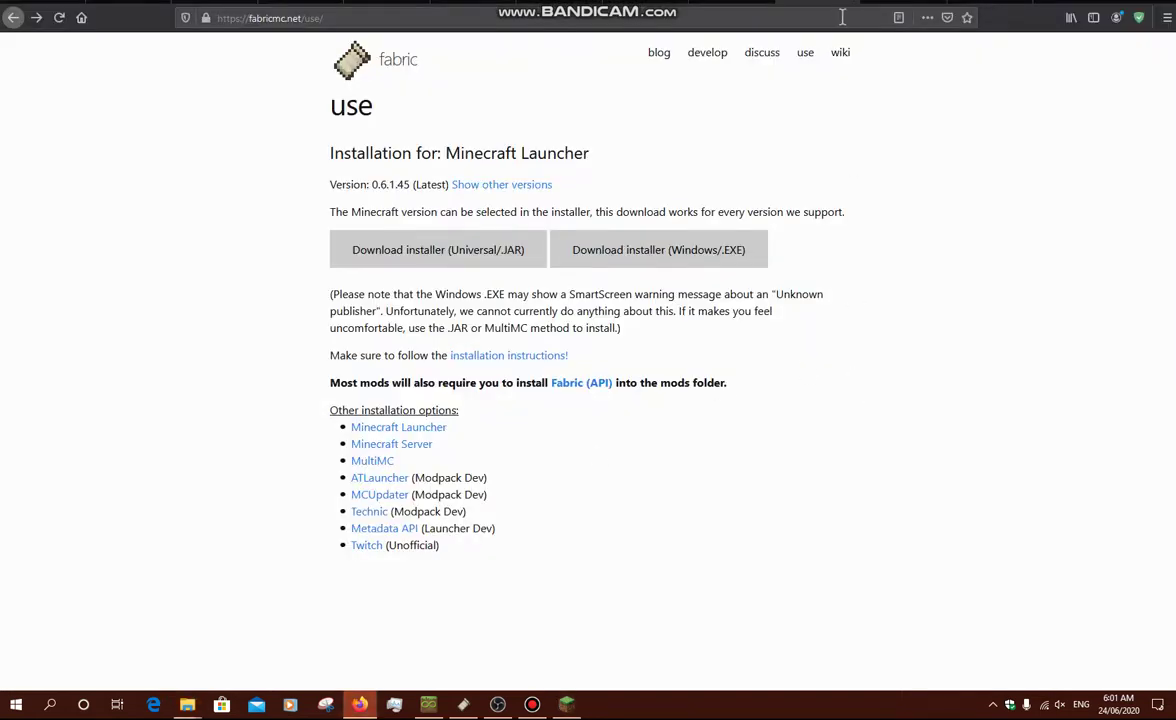
click(738, 11)
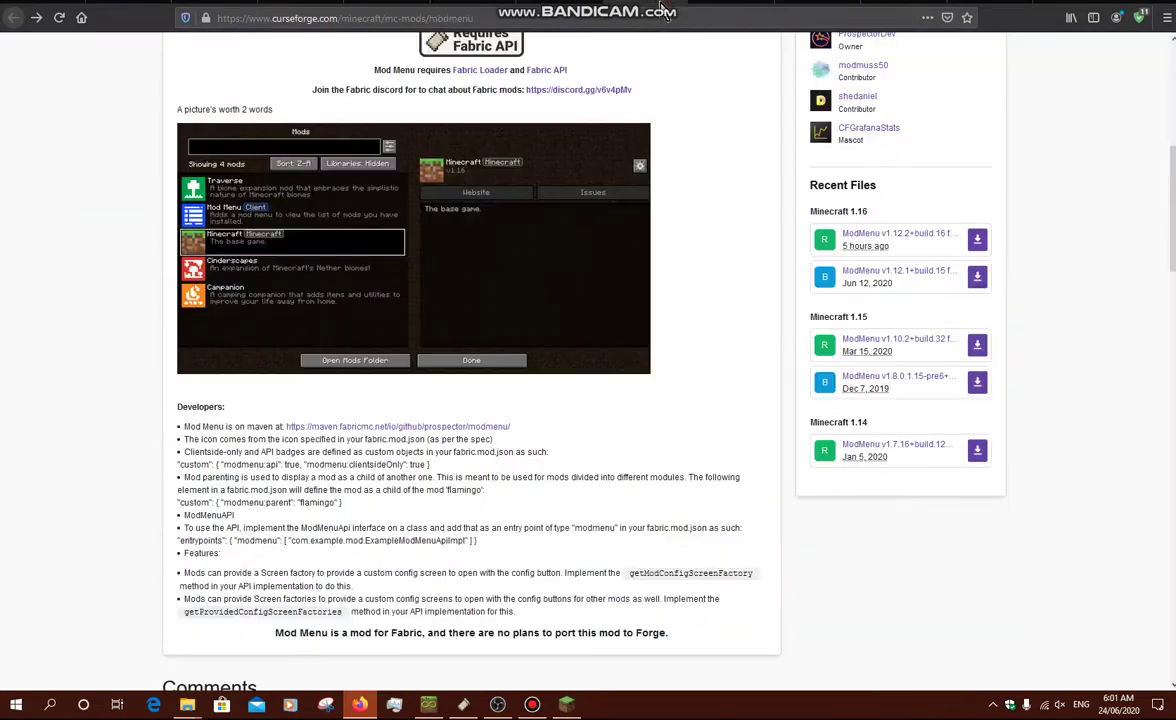
click(668, 8)
scroll(712, 234, up, 5)
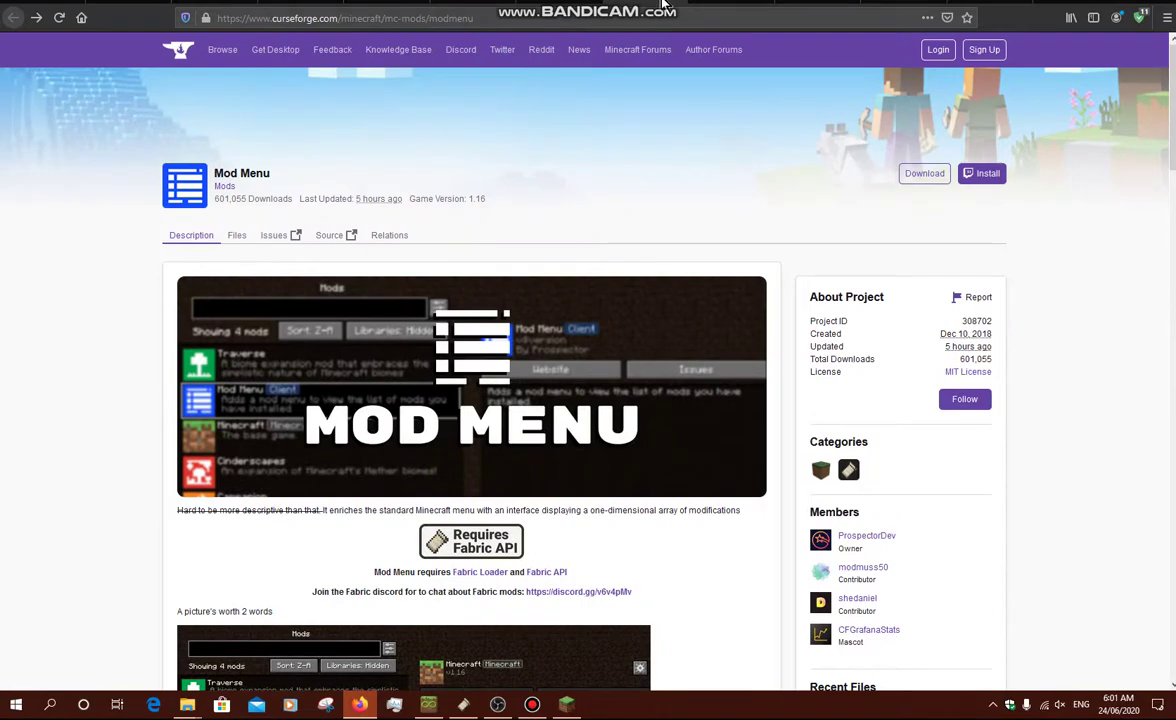
click(642, 8)
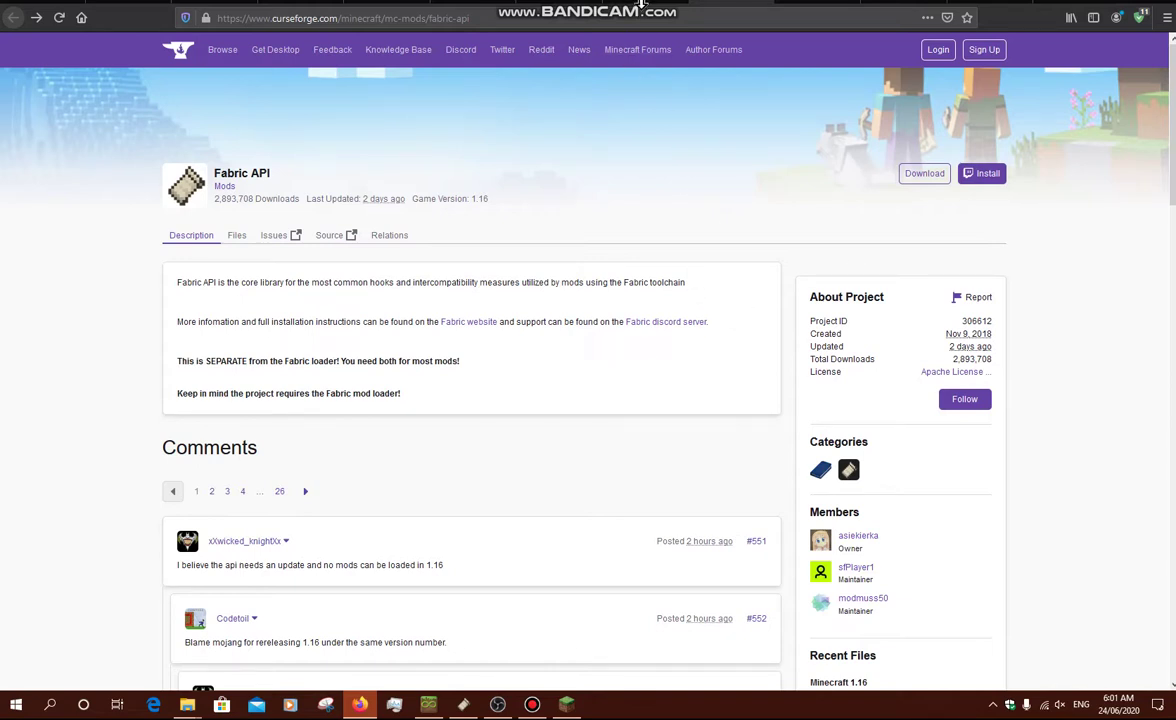
key(alt+Left)
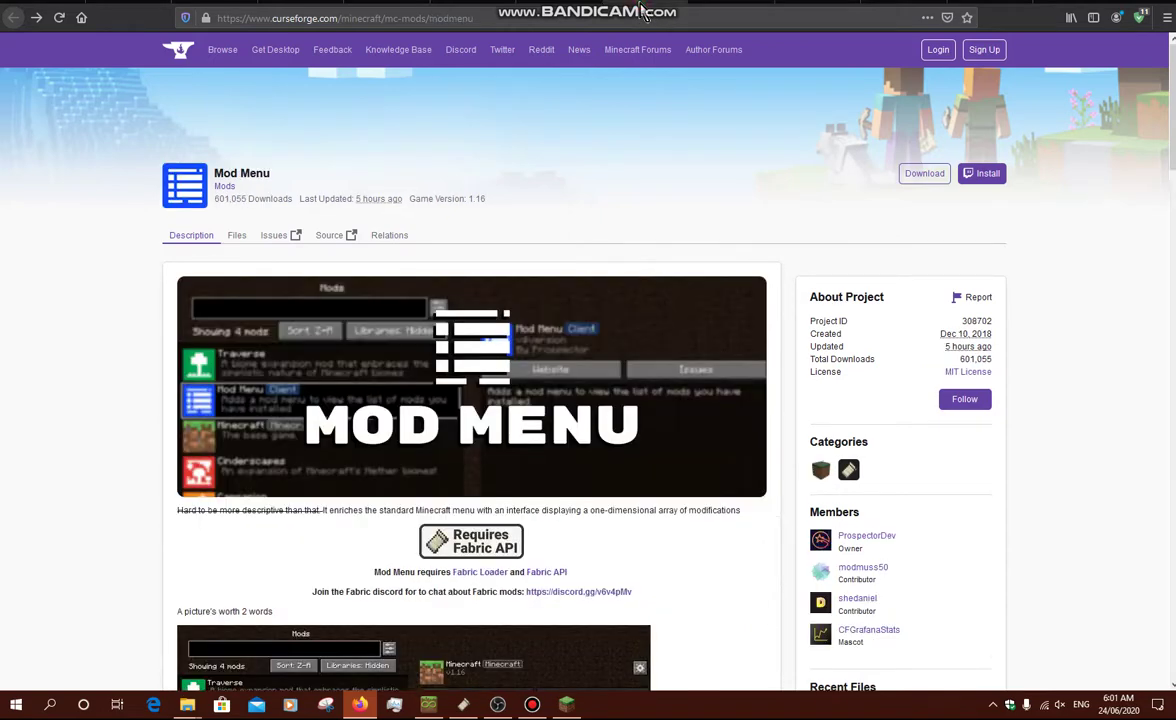
scroll(718, 420, down, 5)
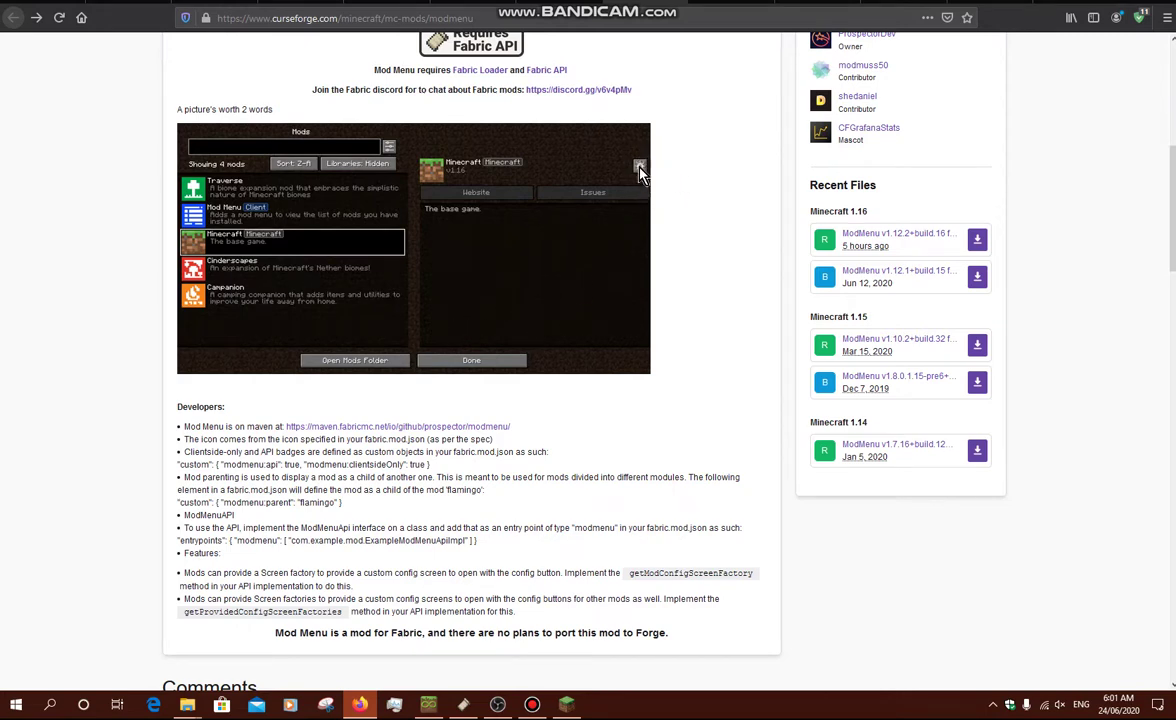
scroll(731, 358, up, 3)
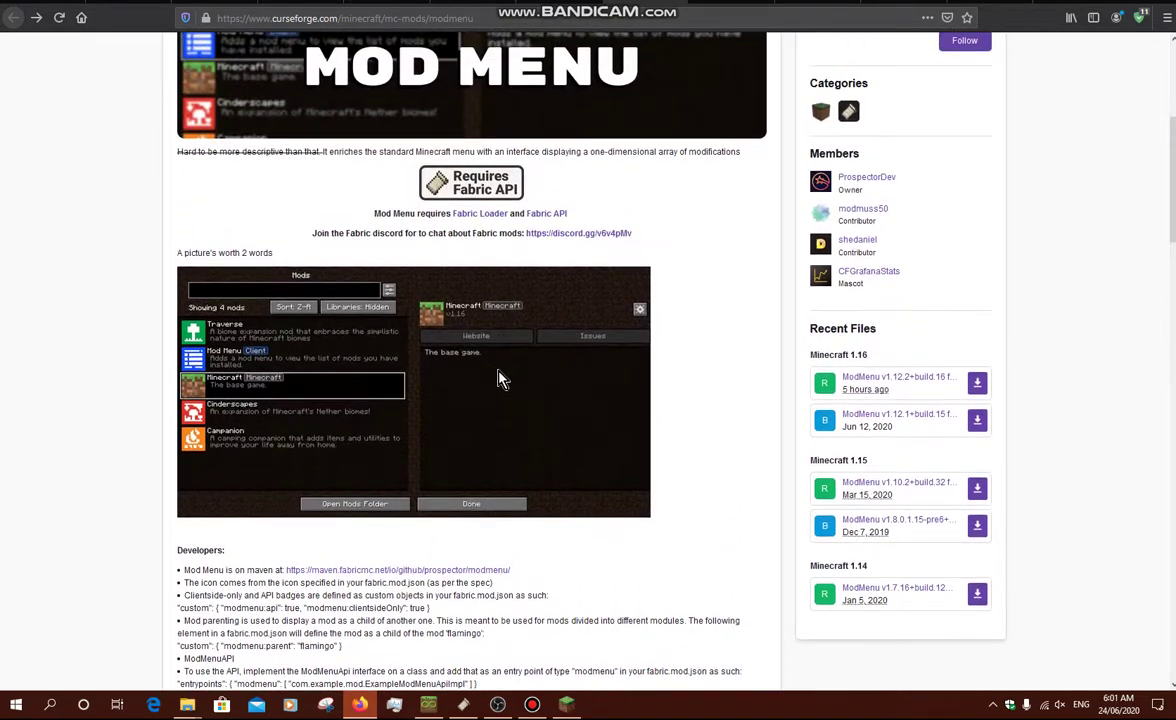
scroll(728, 485, up, 3)
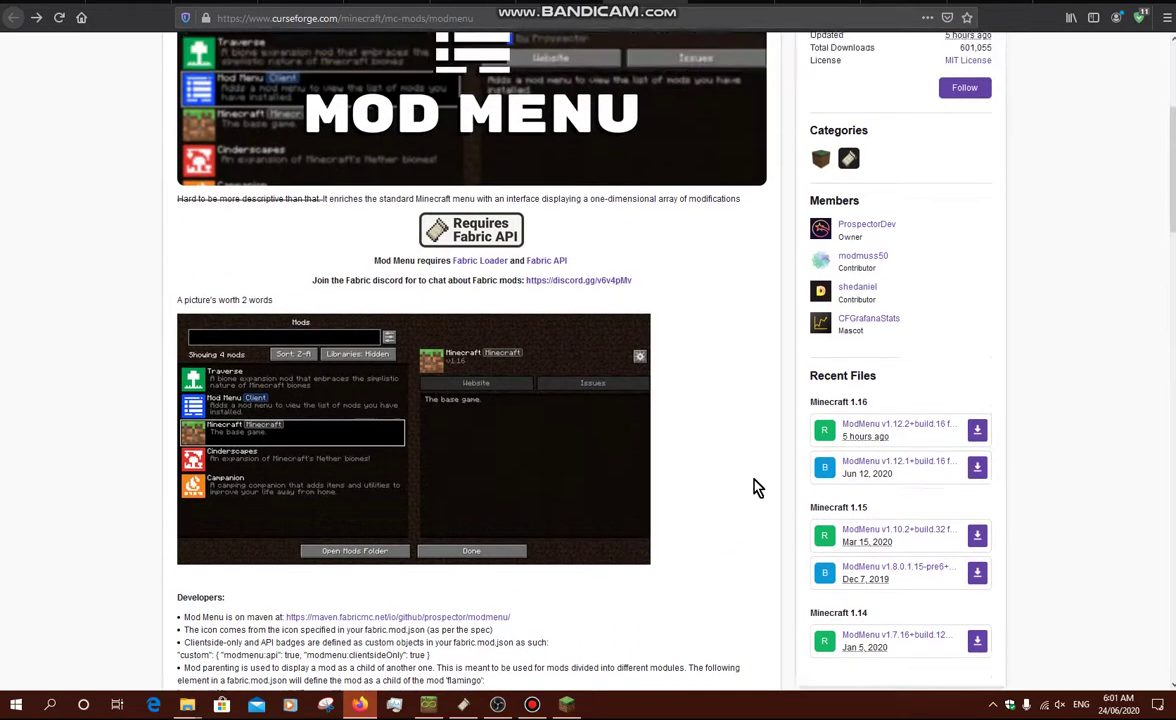
Step: Download Fabric API 0.13.1 for Minecraft 1.16 from its CurseForge page and save the jar file
click(855, 252)
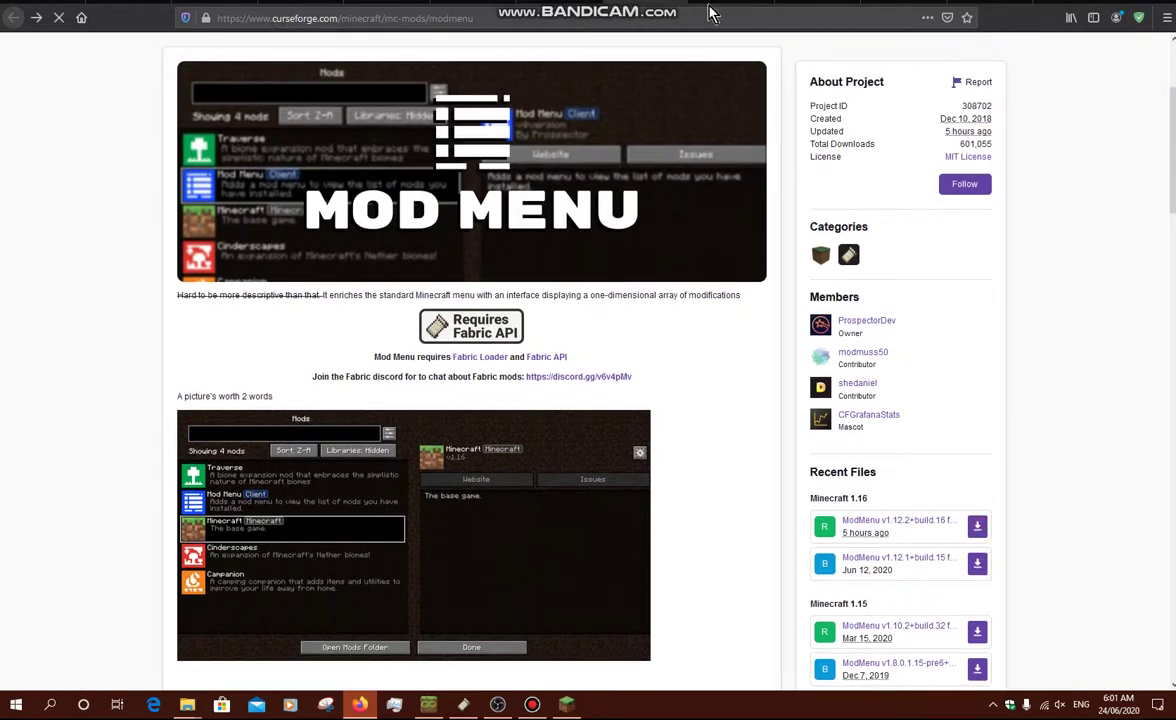
scroll(940, 522, down, 4)
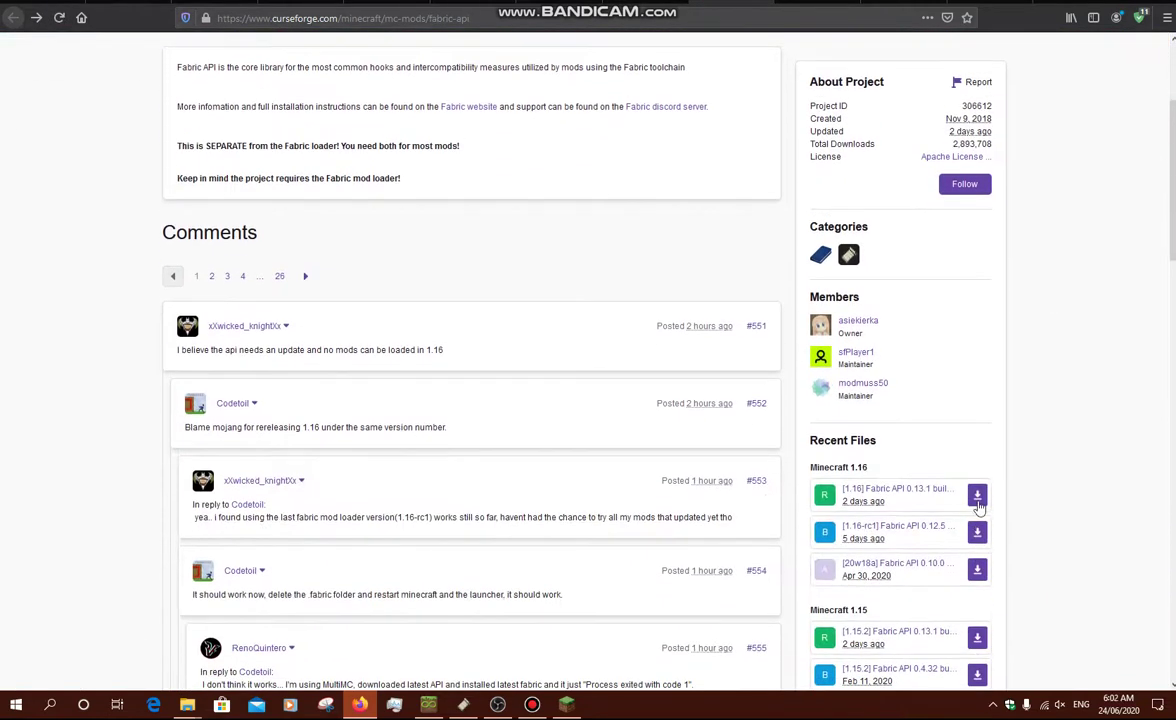
click(977, 496)
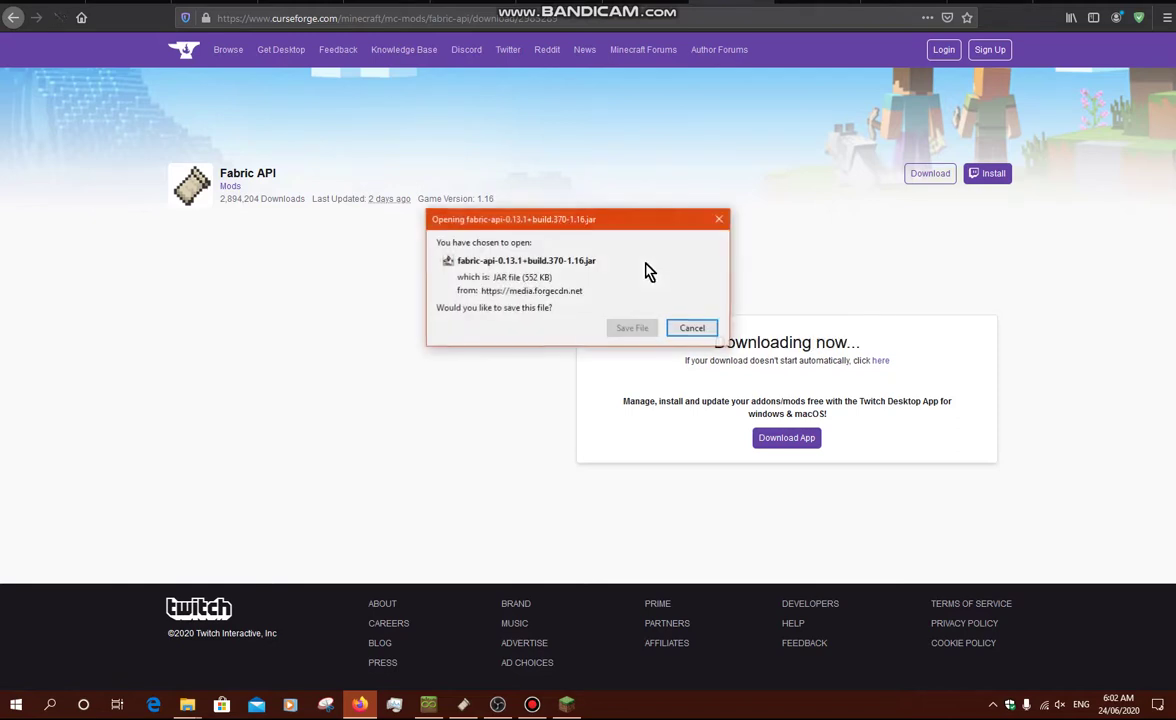
click(632, 330)
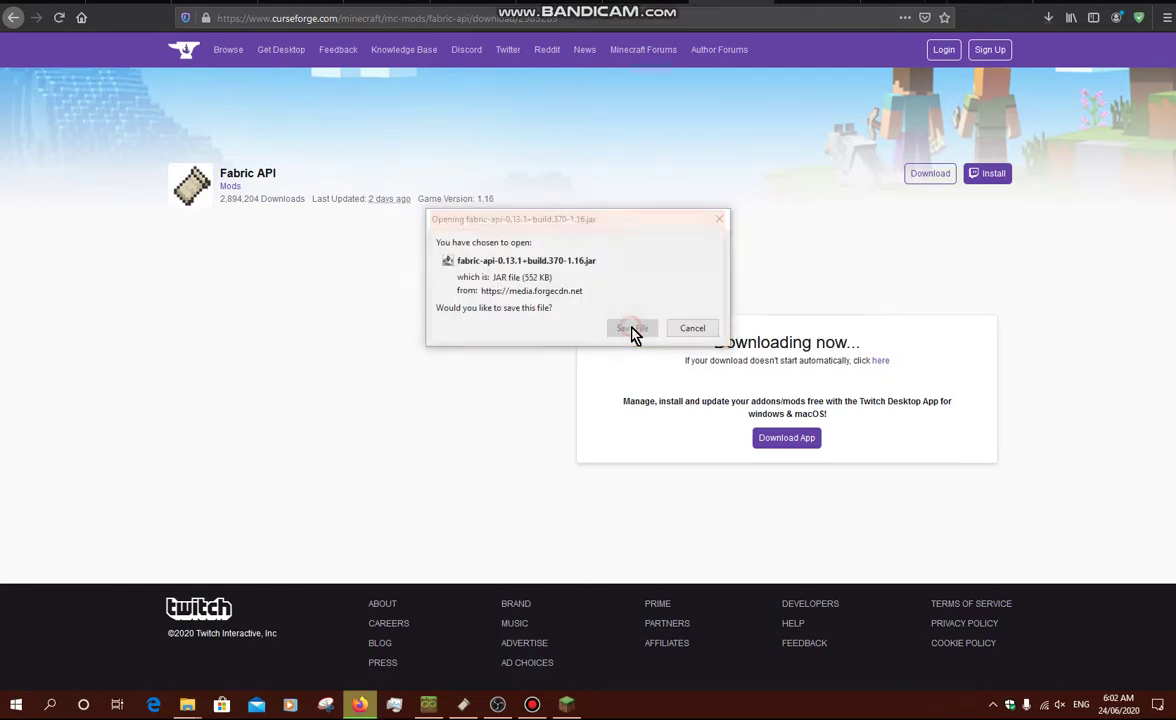
click(632, 330)
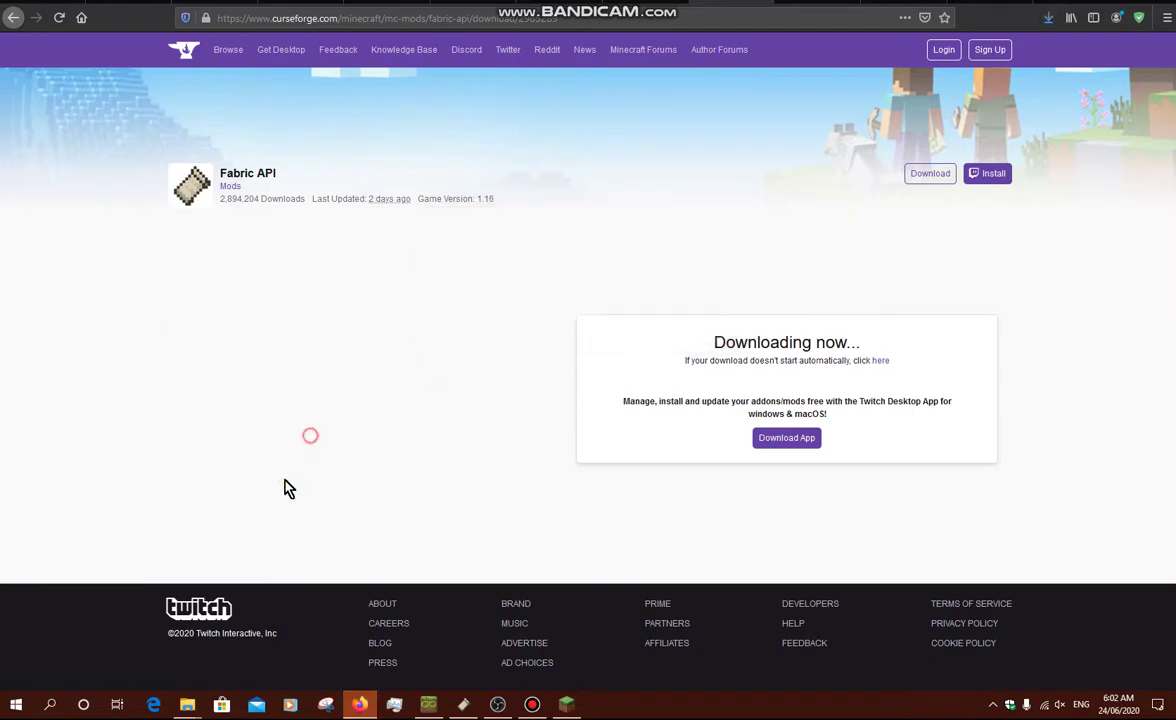
Step: Switch to File Explorer, cut the modmenu-1.12.2+build.16 and fabric-api-0.13.1+build.370-1.16 jars from the downloads, and bring up the Minecraft game folder
mouse_move(187, 703)
click(252, 620)
drag(494, 173, 354, 192)
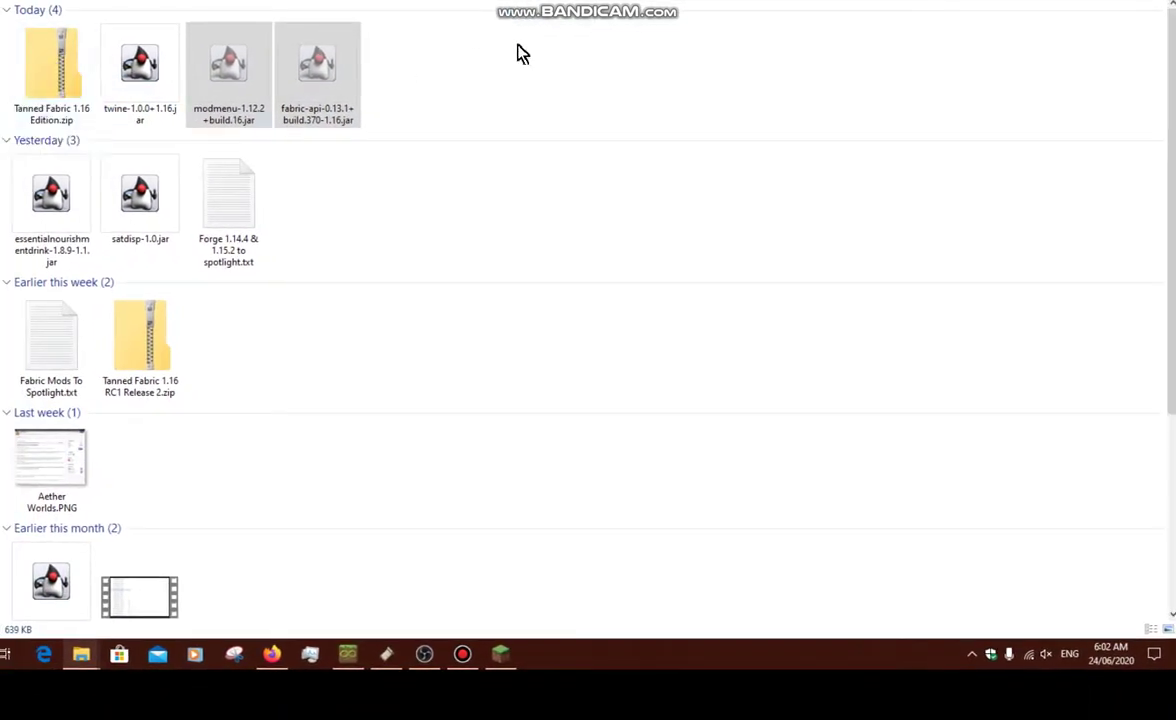
mouse_move(84, 662)
click(35, 580)
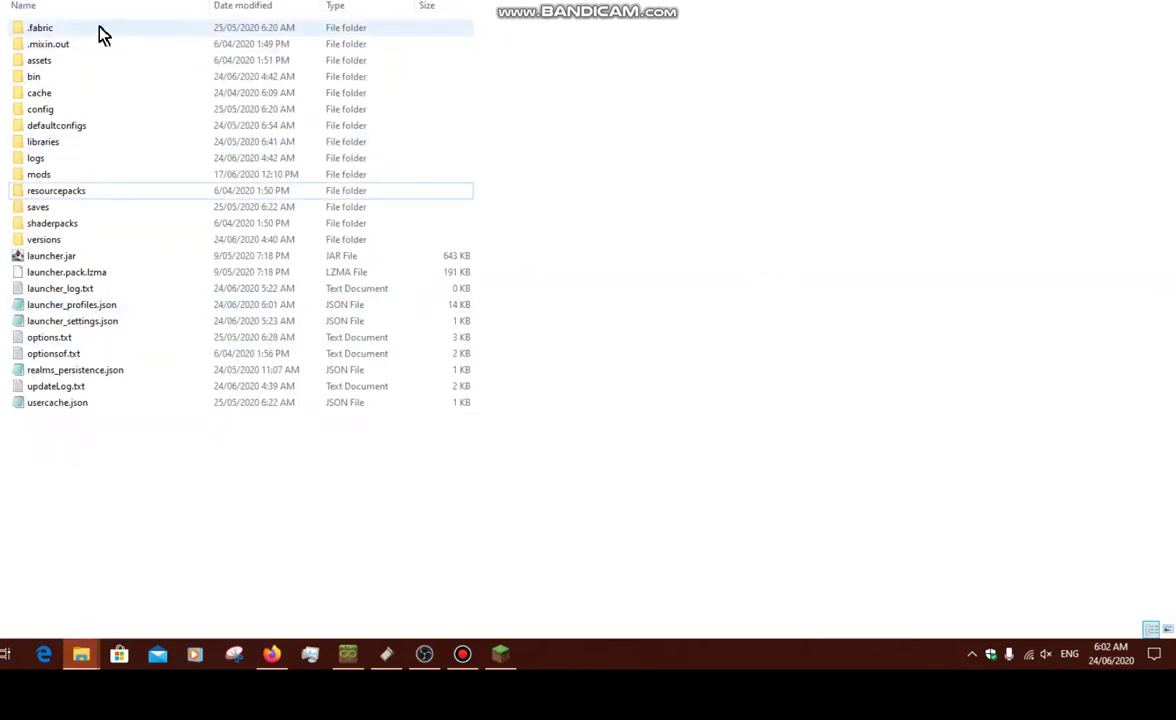
Step: Search Windows for %appdata% and dismiss the search to return to the Minecraft game folder
key(super+s)
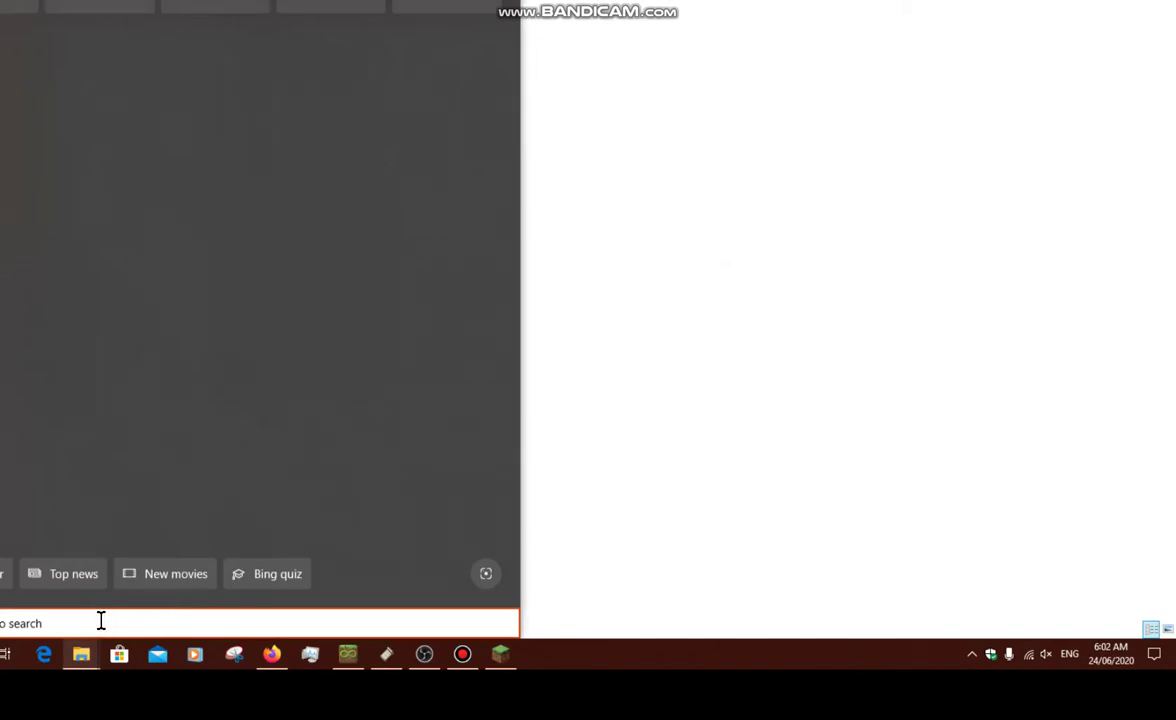
text(%appdata%)
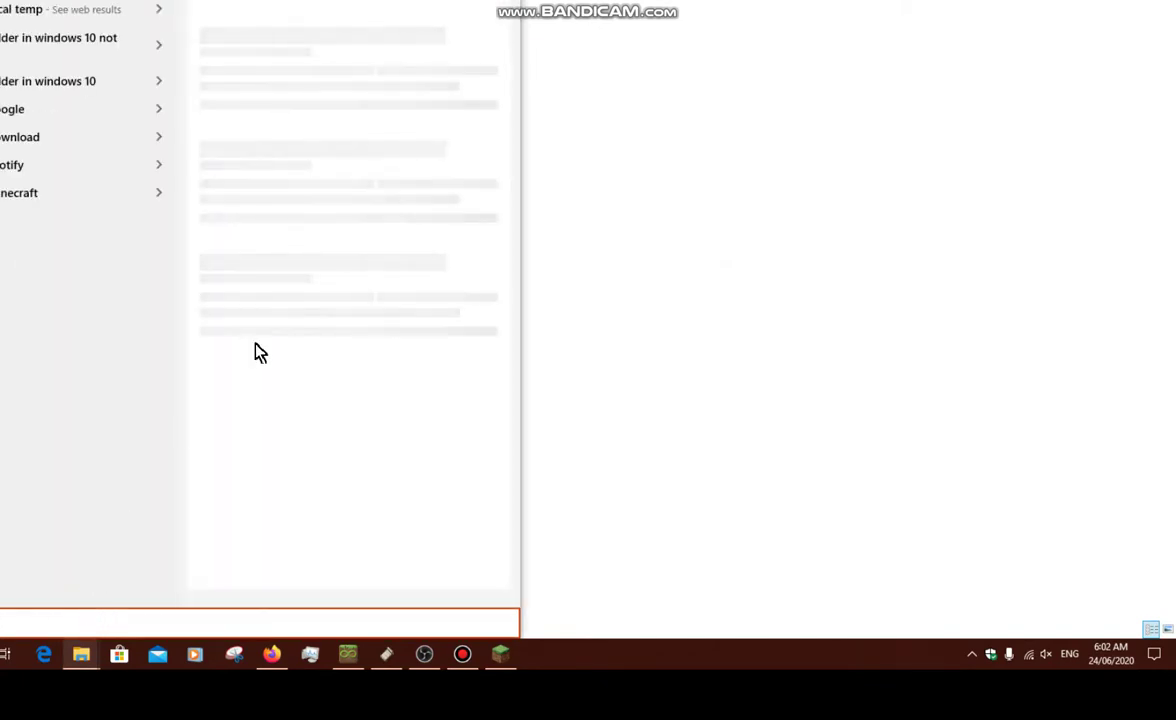
click(697, 309)
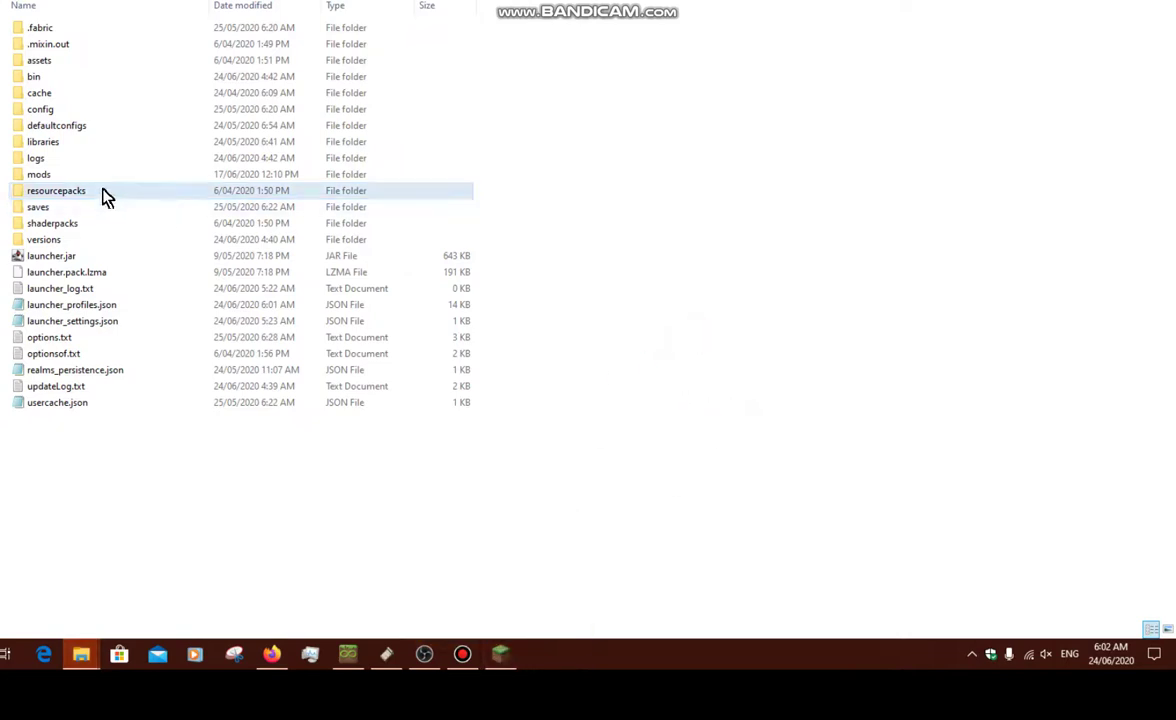
Step: Check the selected profile in the Minecraft Launcher, minimize it, and look inside the game's resourcepacks folder
click(503, 652)
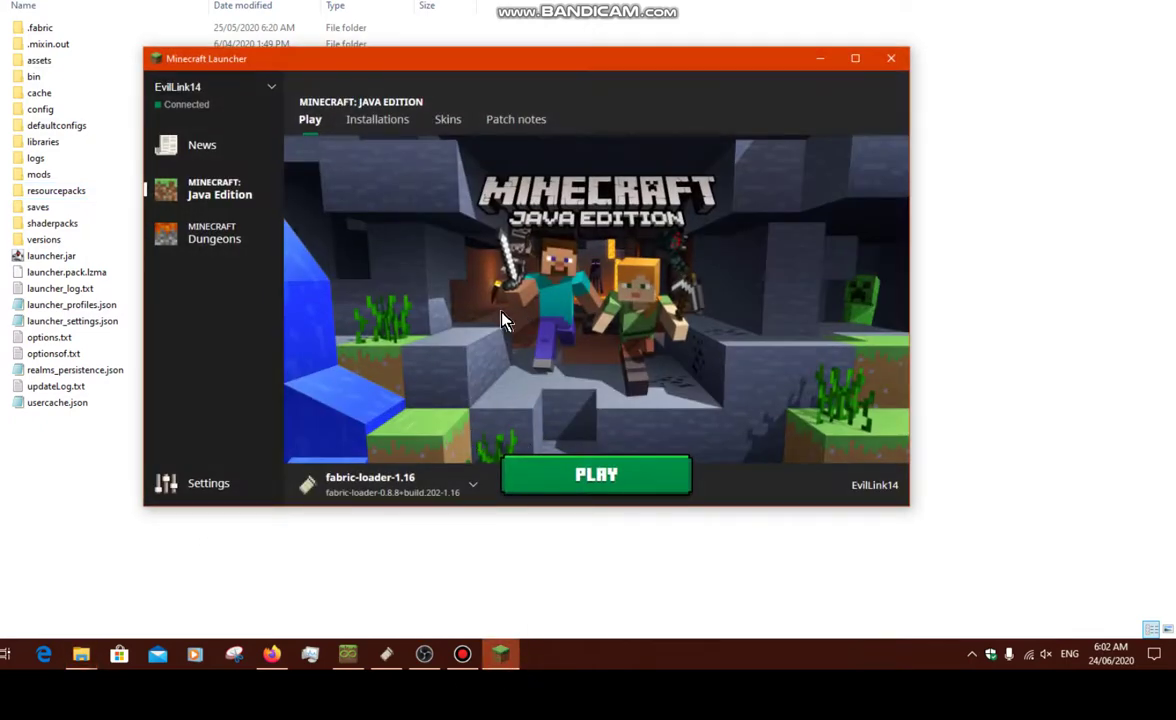
click(821, 58)
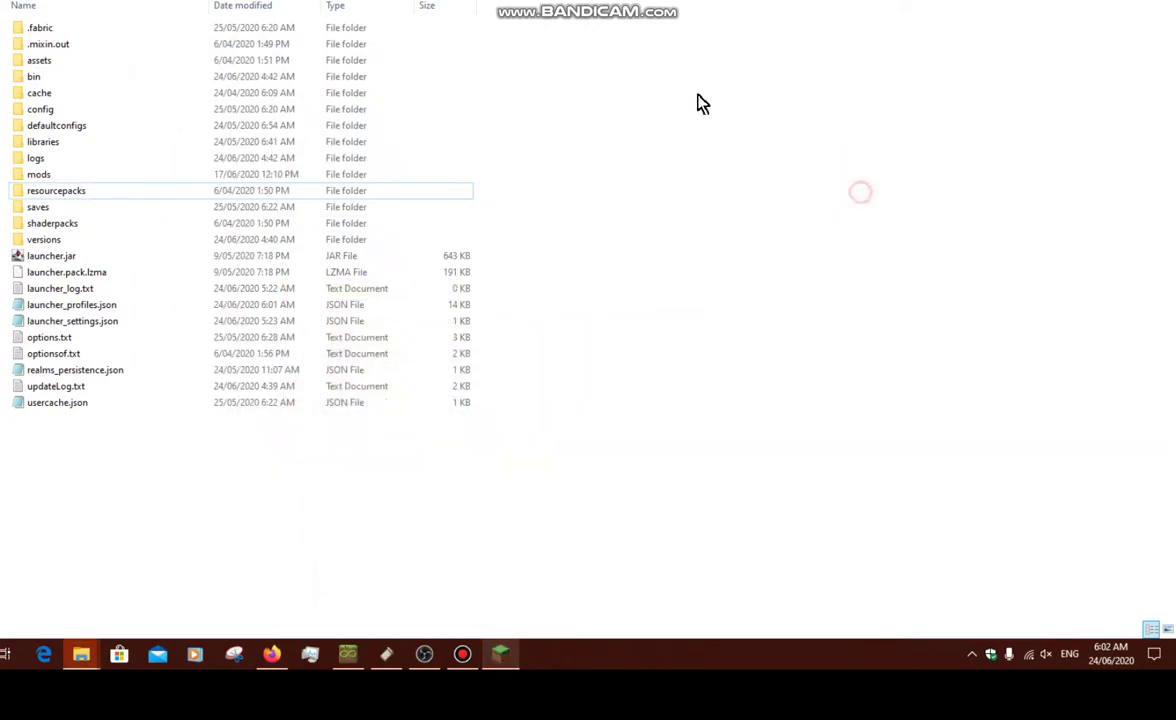
double_click(62, 196)
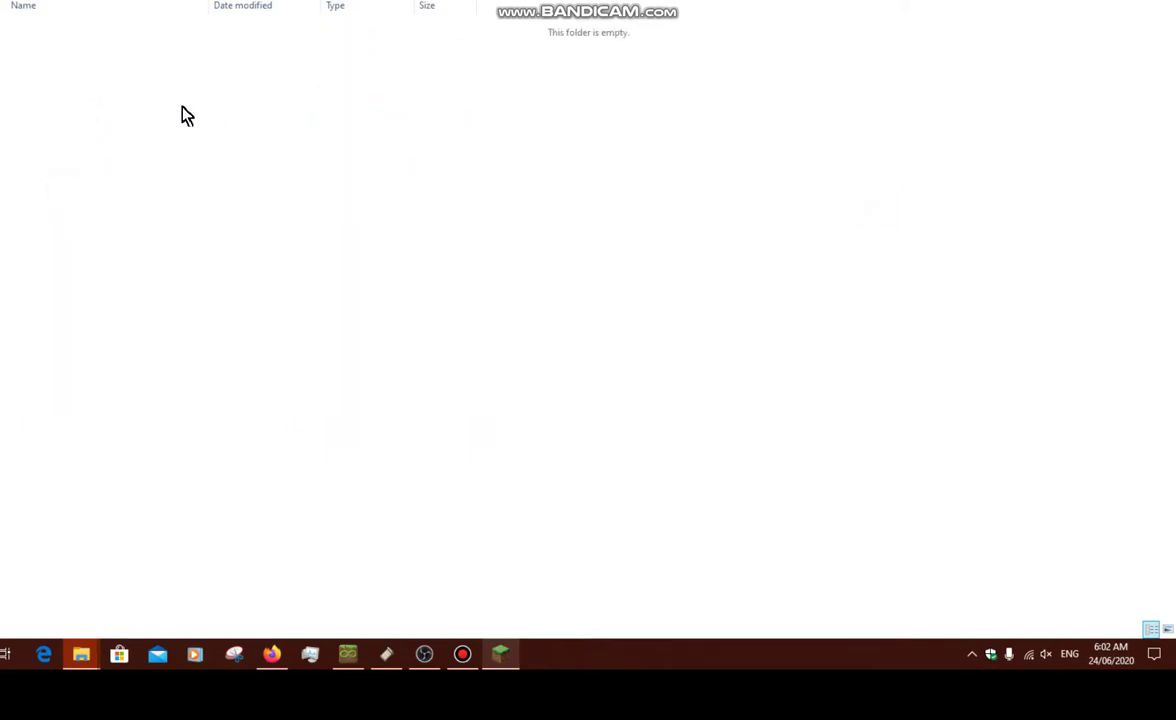
key(alt+Left)
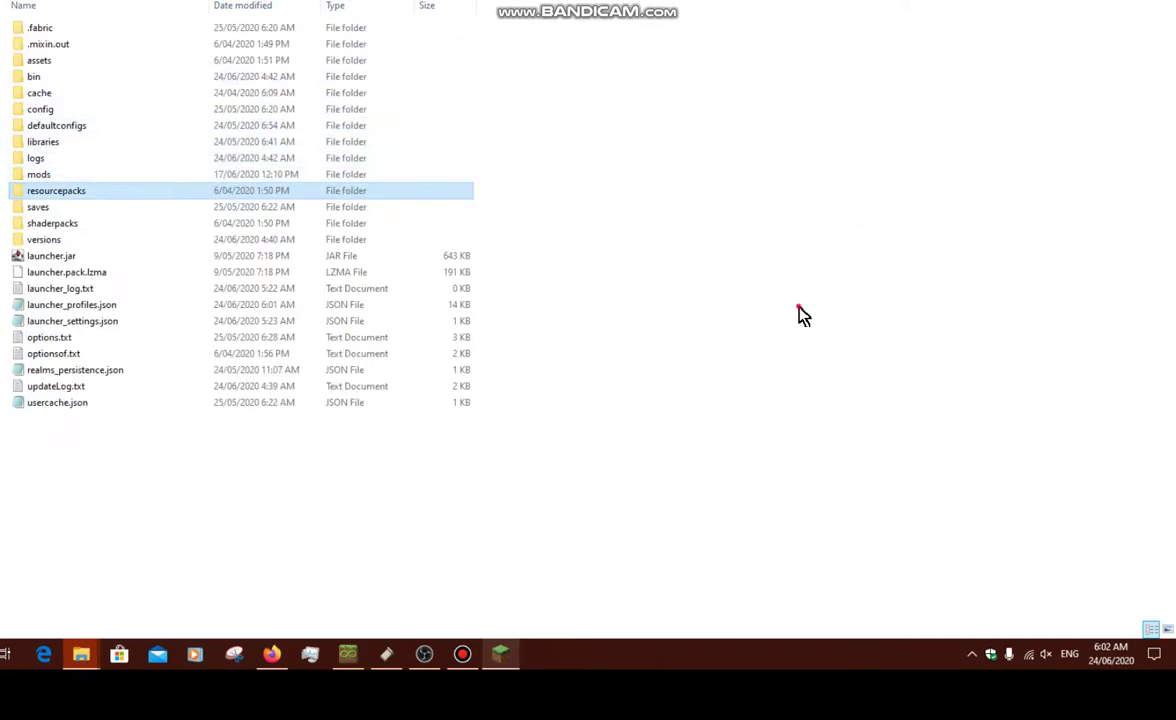
click(740, 290)
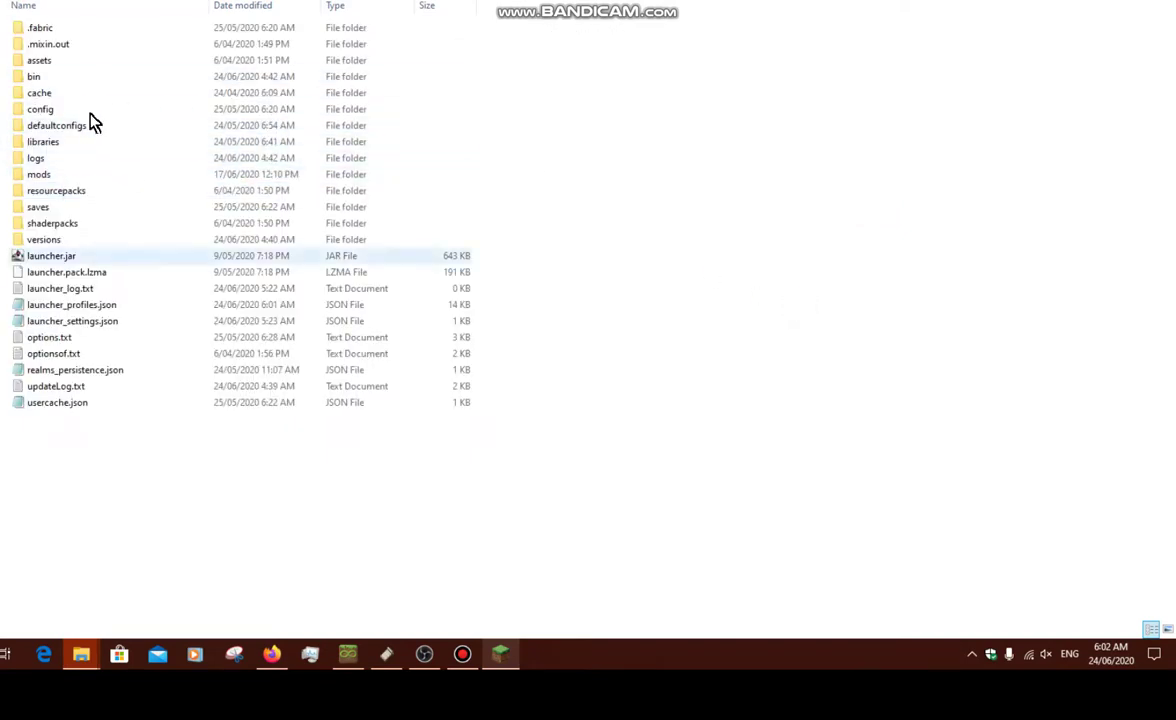
click(662, 298)
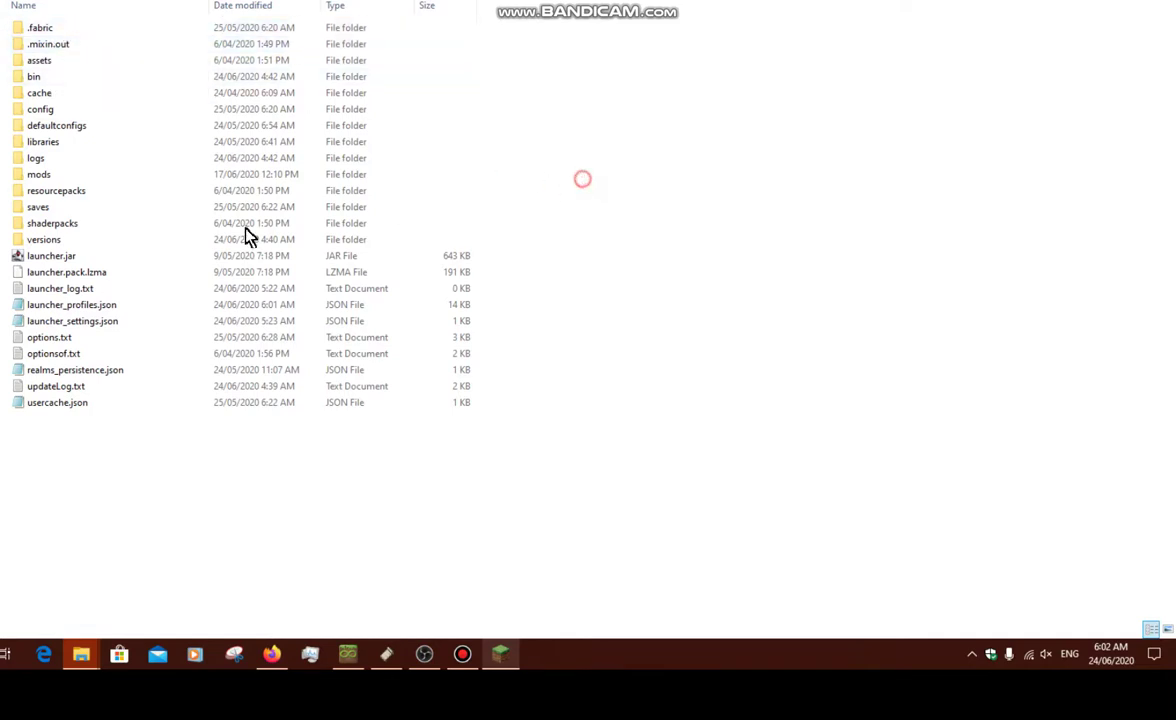
Step: Examine the Fabric loader folders inside the versions folder and compare them with the profile selected in the Minecraft Launcher
double_click(60, 241)
click(142, 313)
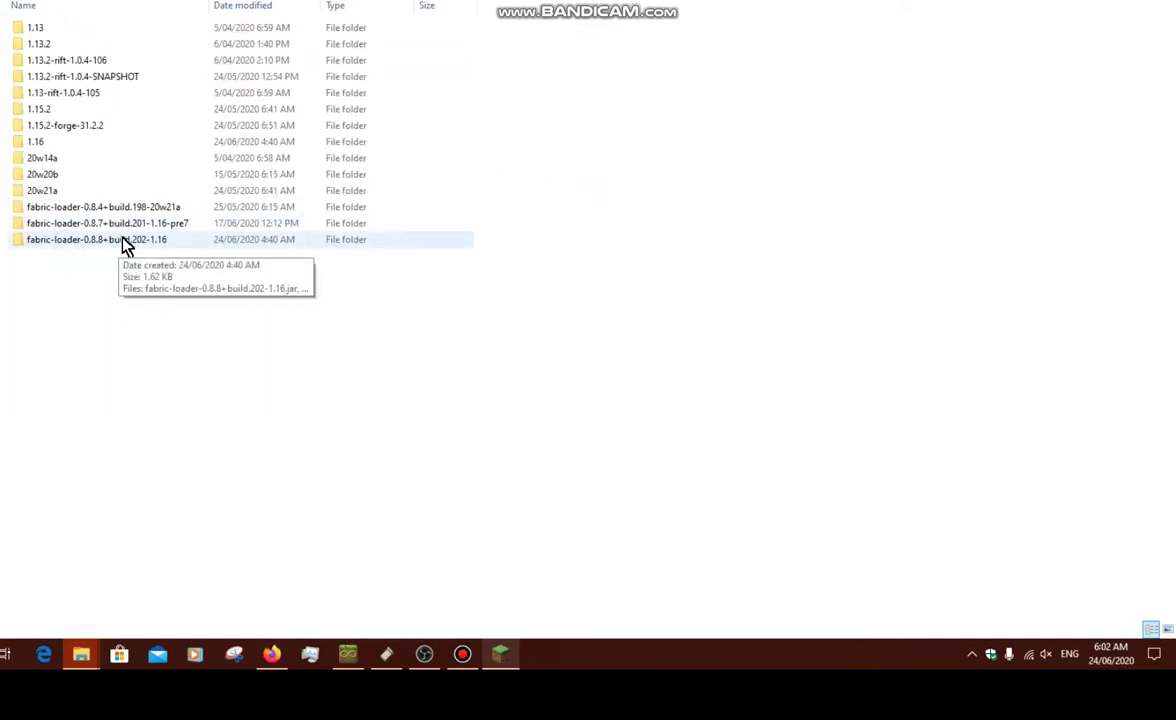
click(132, 288)
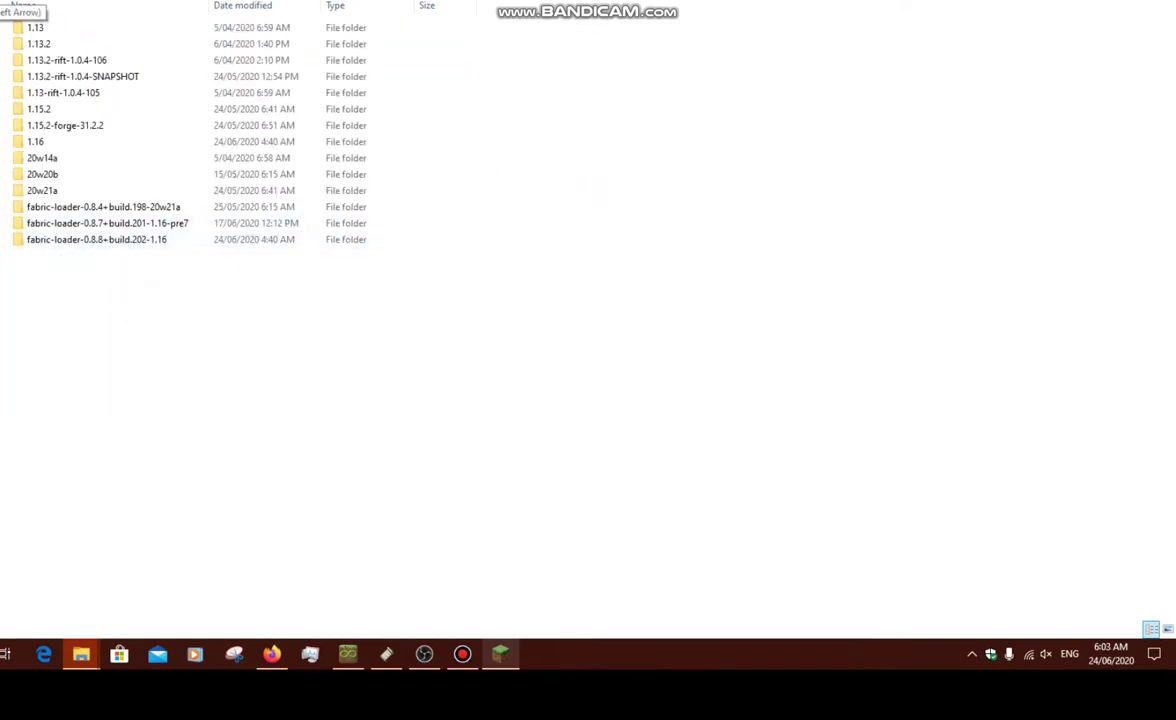
click(502, 652)
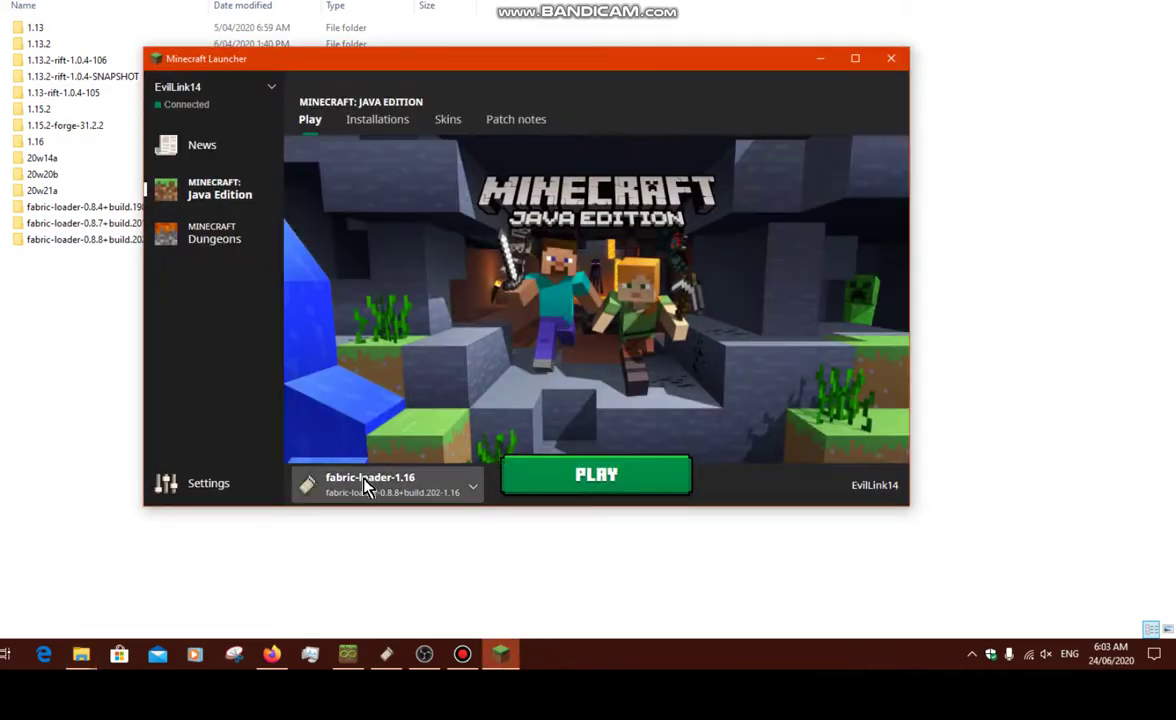
click(820, 58)
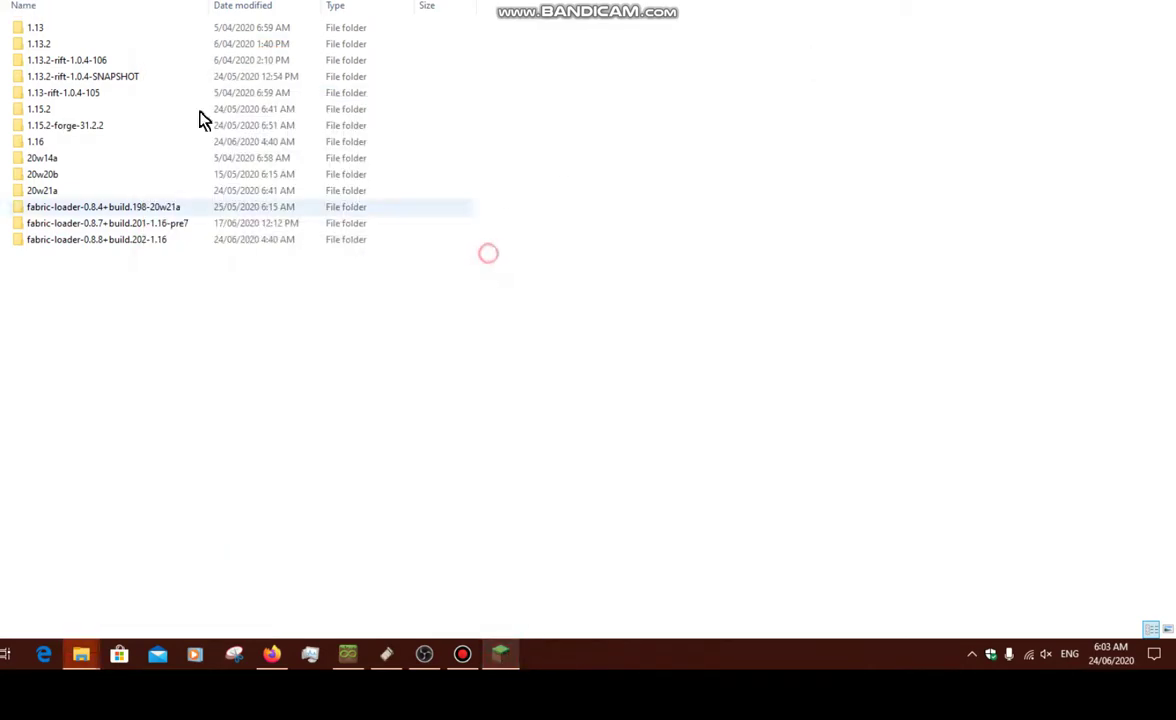
Step: Paste the Mod Menu and Fabric API jars into the game's mods folder
key(alt+Up)
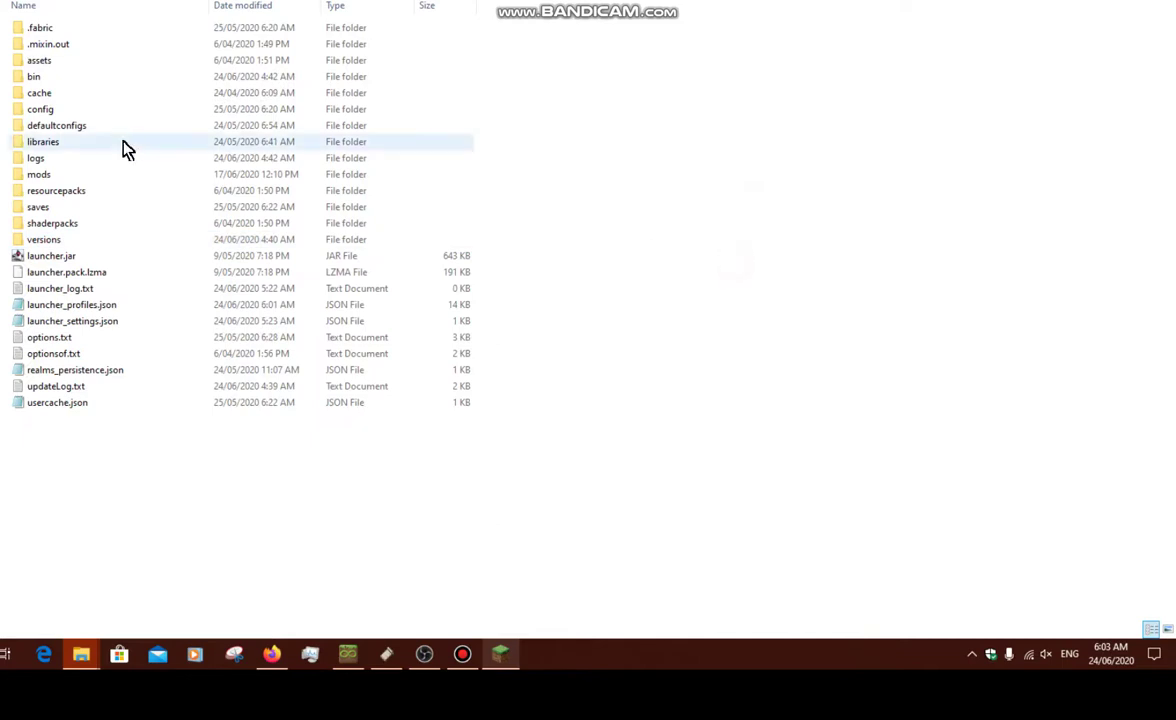
double_click(68, 176)
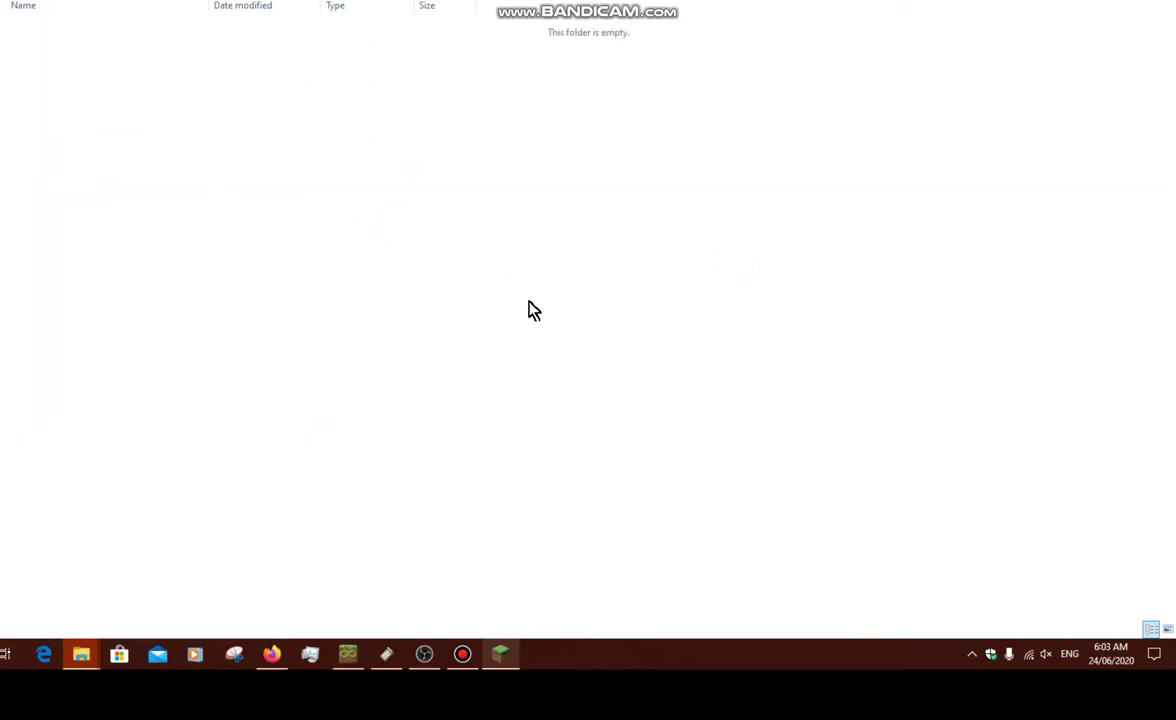
key(ctrl+v)
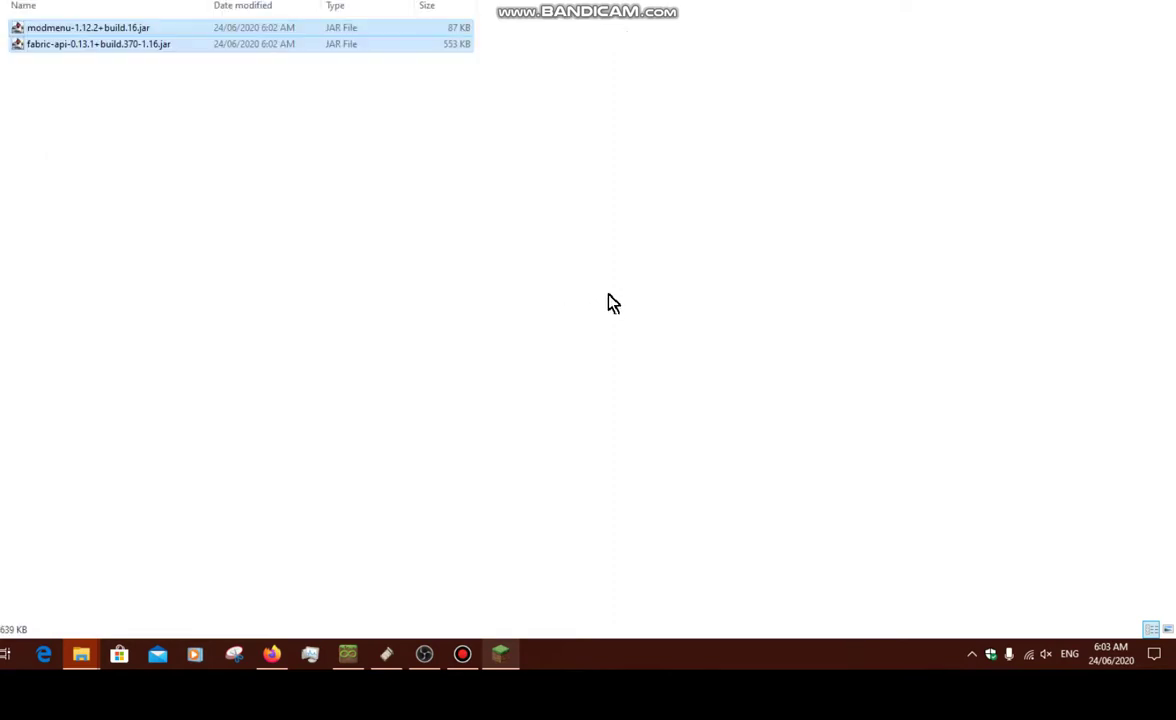
click(600, 300)
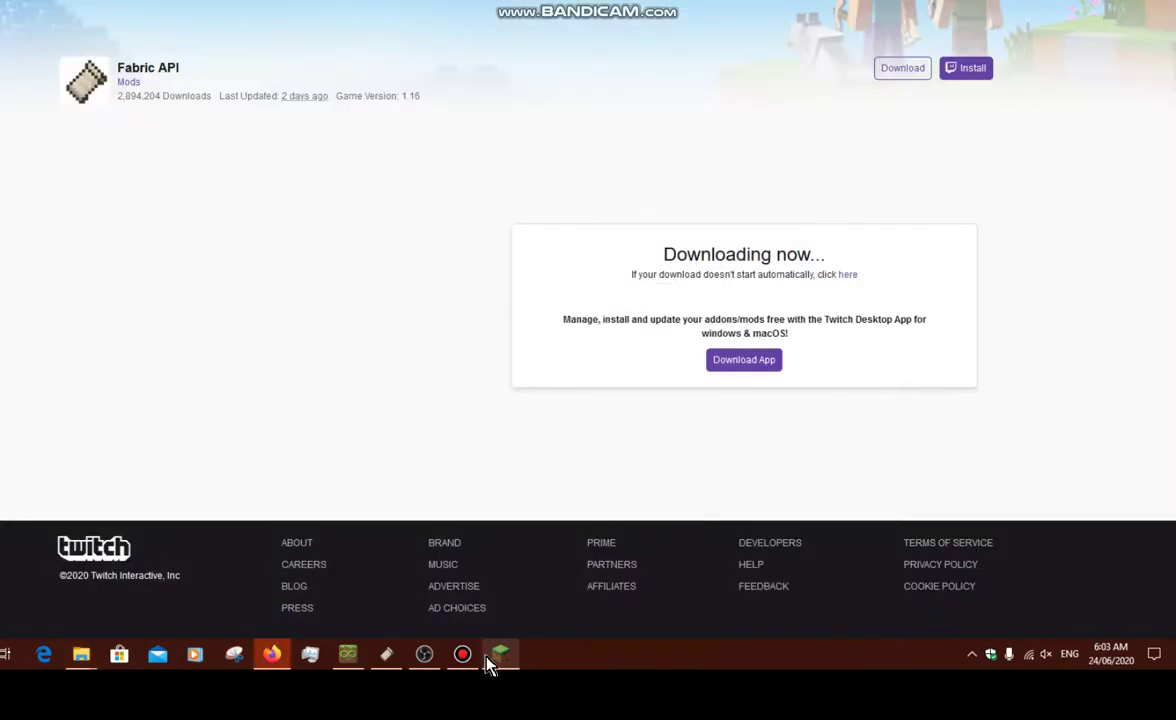
Step: Switch to the Minecraft Launcher and start the game with the fabric-loader-1.16 profile
click(487, 657)
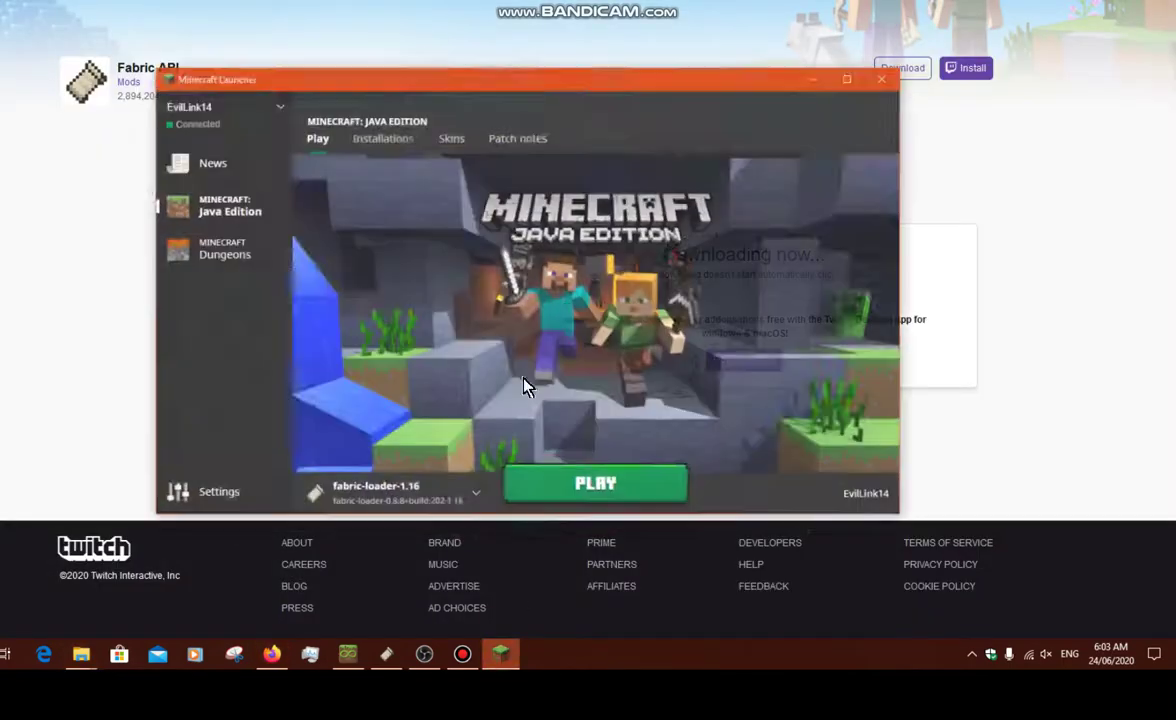
click(563, 485)
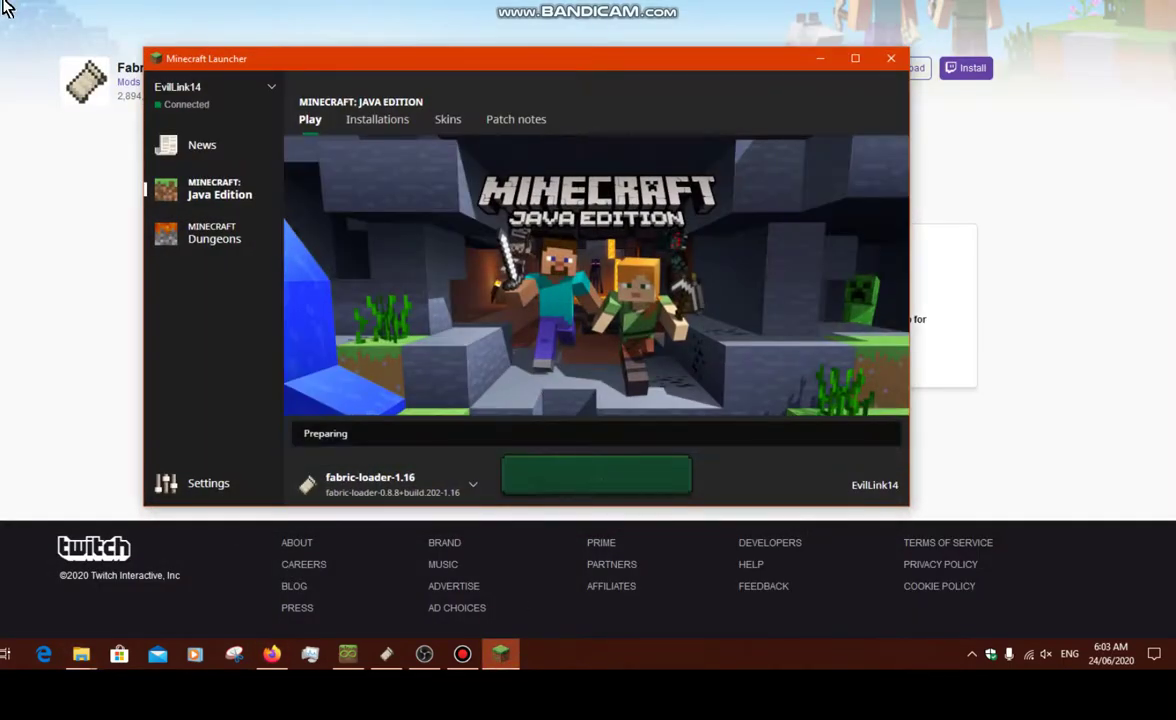
drag(3, 5, 3, 16)
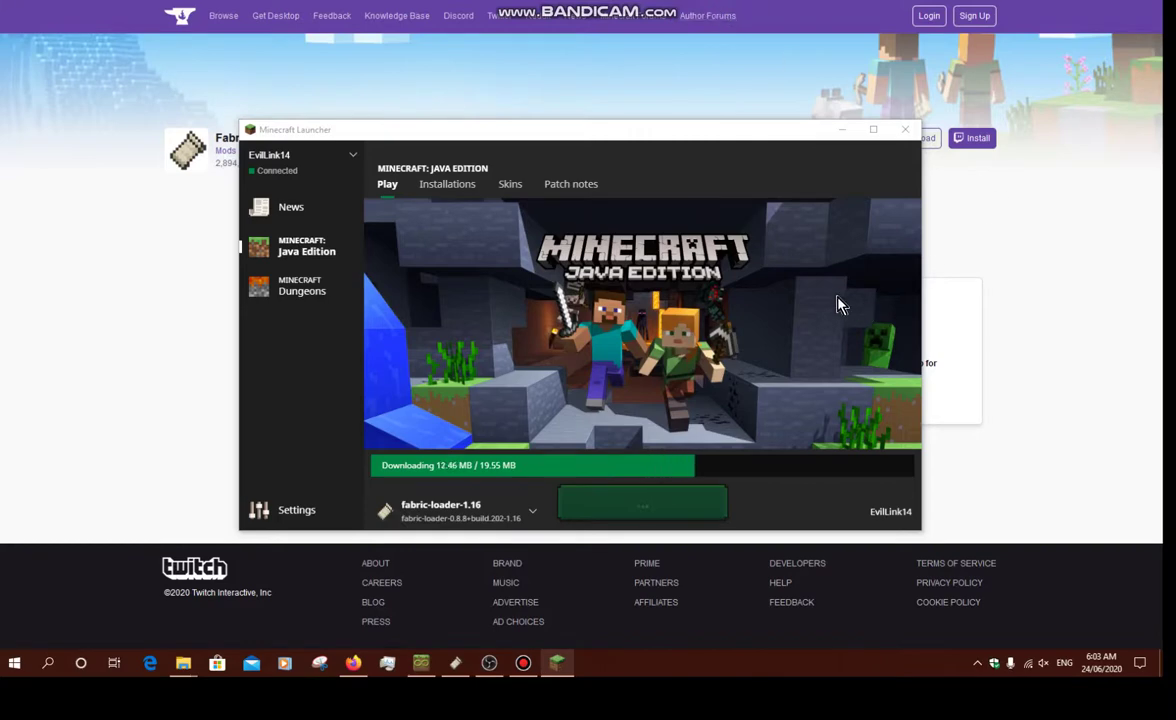
click(805, 293)
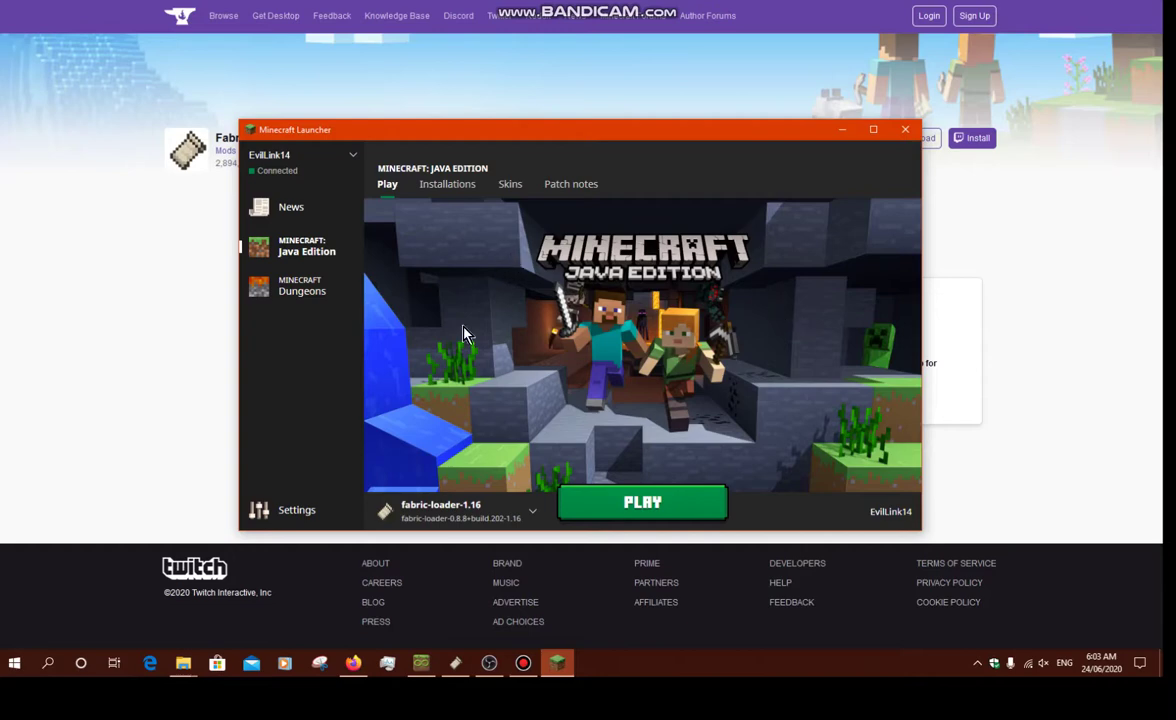
Step: Enable opening the output log when games start in the launcher settings, and return to Minecraft: Java Edition
click(326, 521)
click(428, 368)
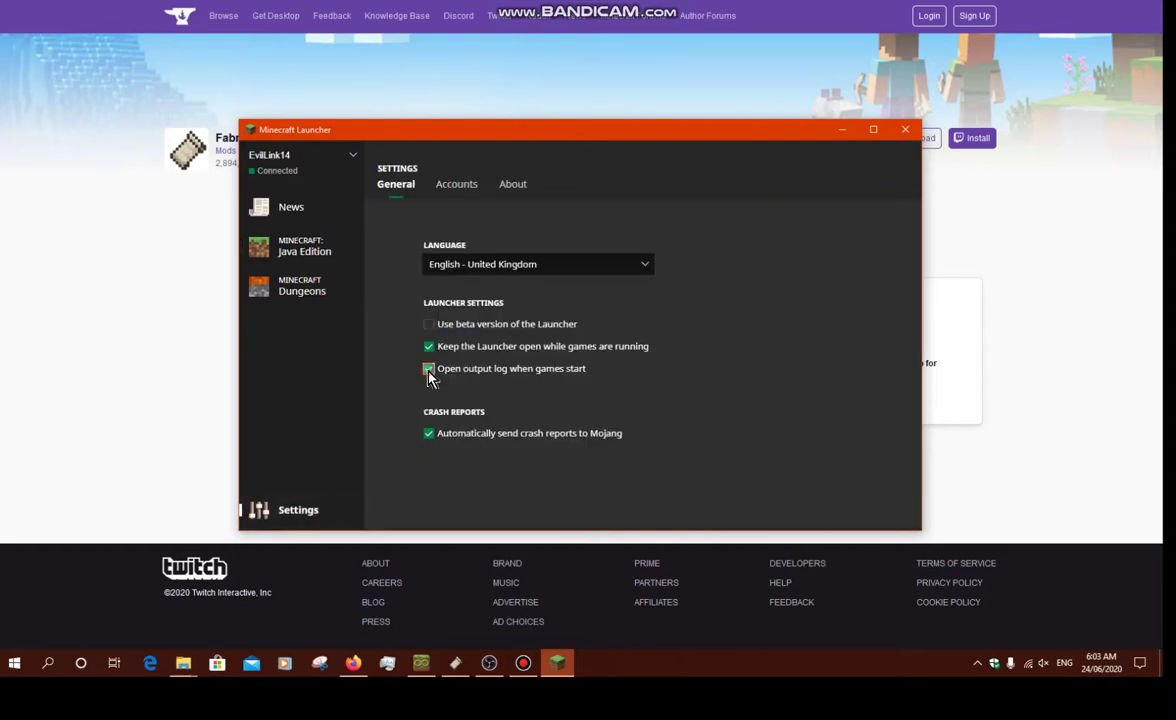
click(310, 250)
Step: Minimize the launcher, look at Mod Menu's download page in the browser, and return to the launcher
click(843, 131)
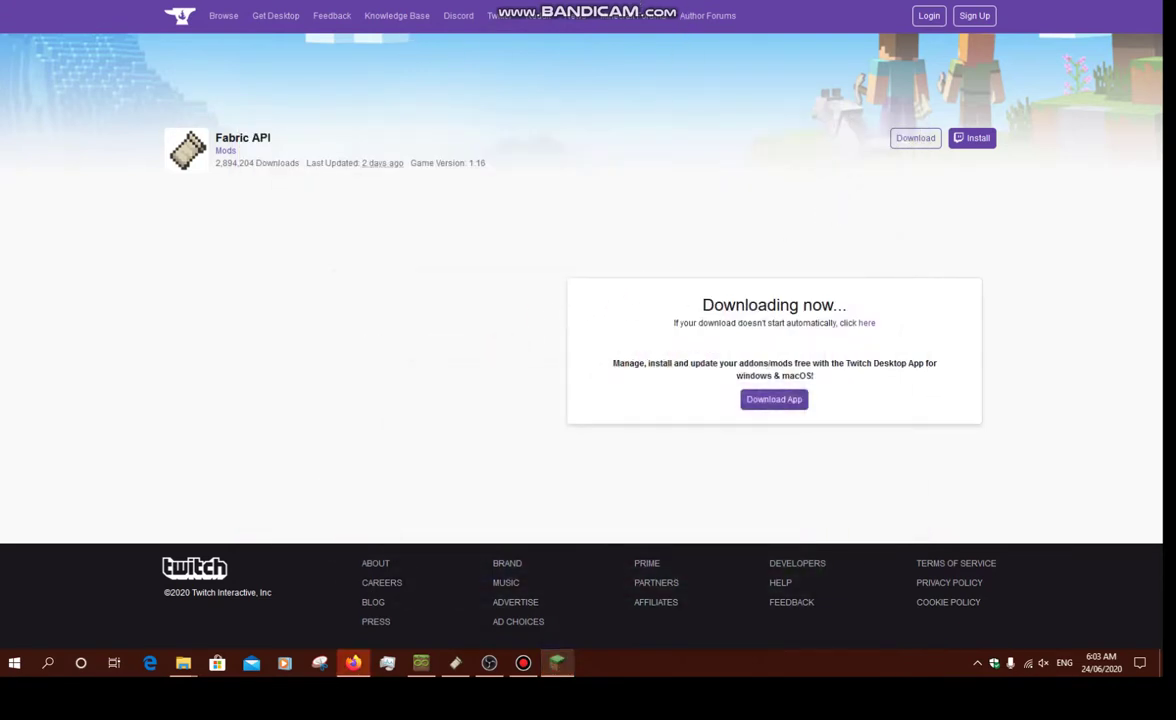
key(ctrl+Tab)
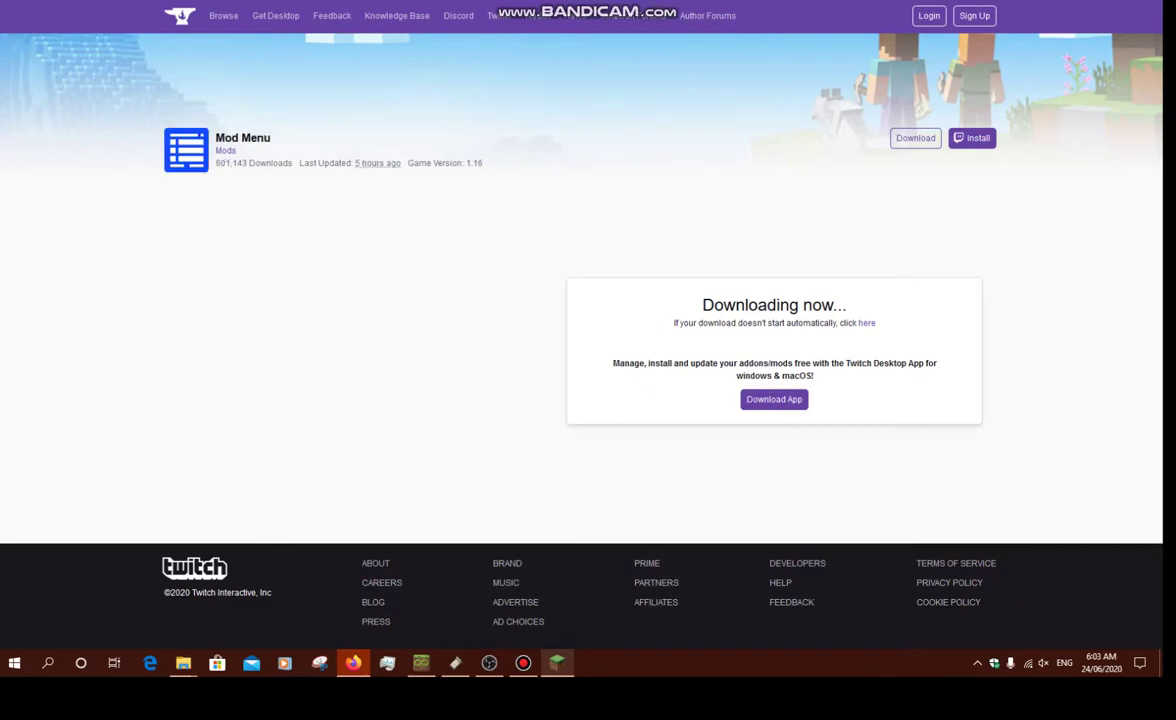
click(557, 663)
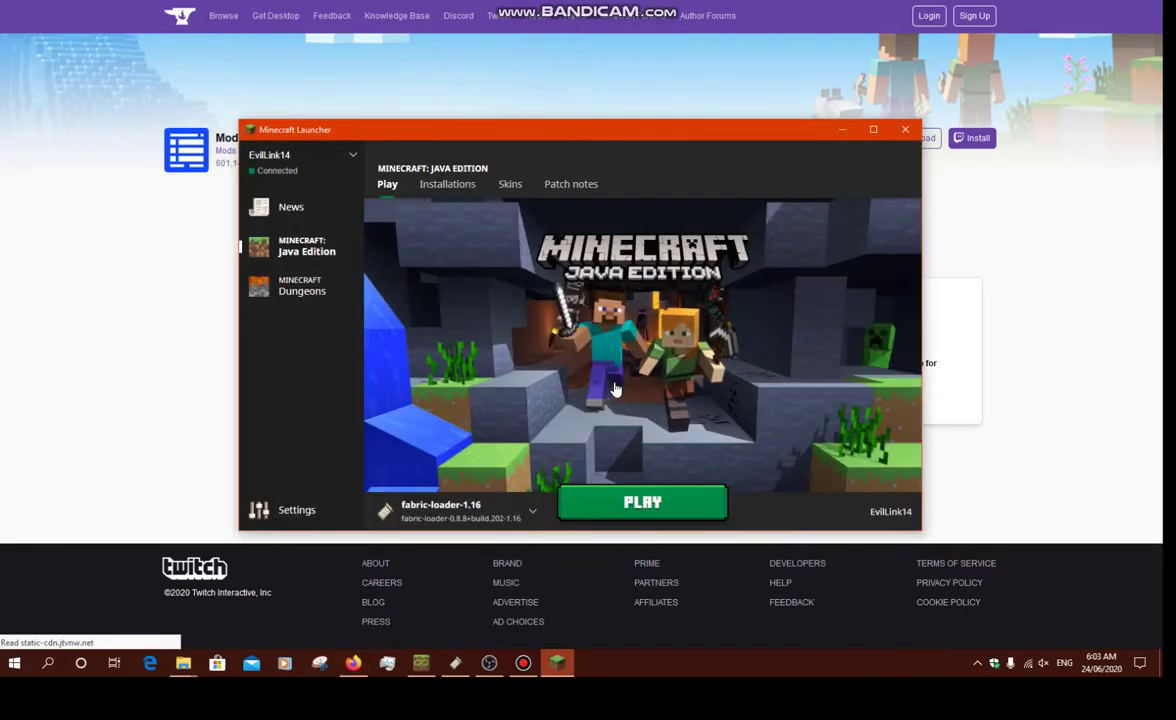
scroll(969, 430, up, 3)
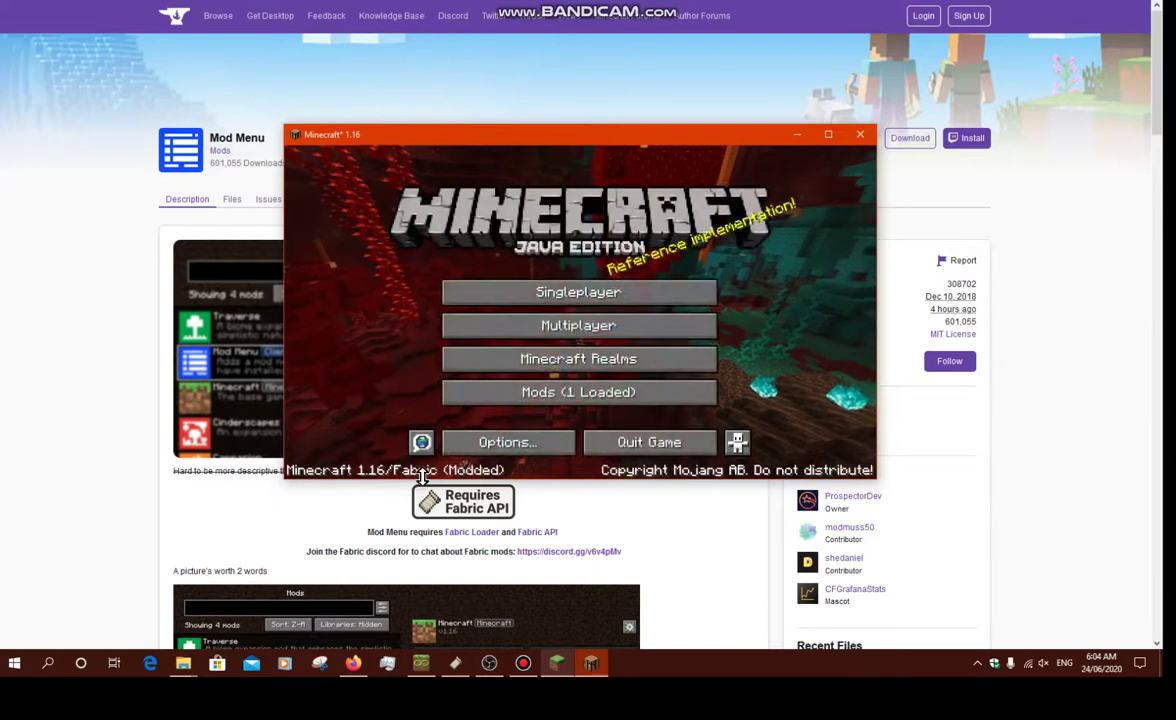
Step: Open the list of loaded mods in Minecraft 1.16, select Mod Menu to view its details, and show the filter options
click(597, 395)
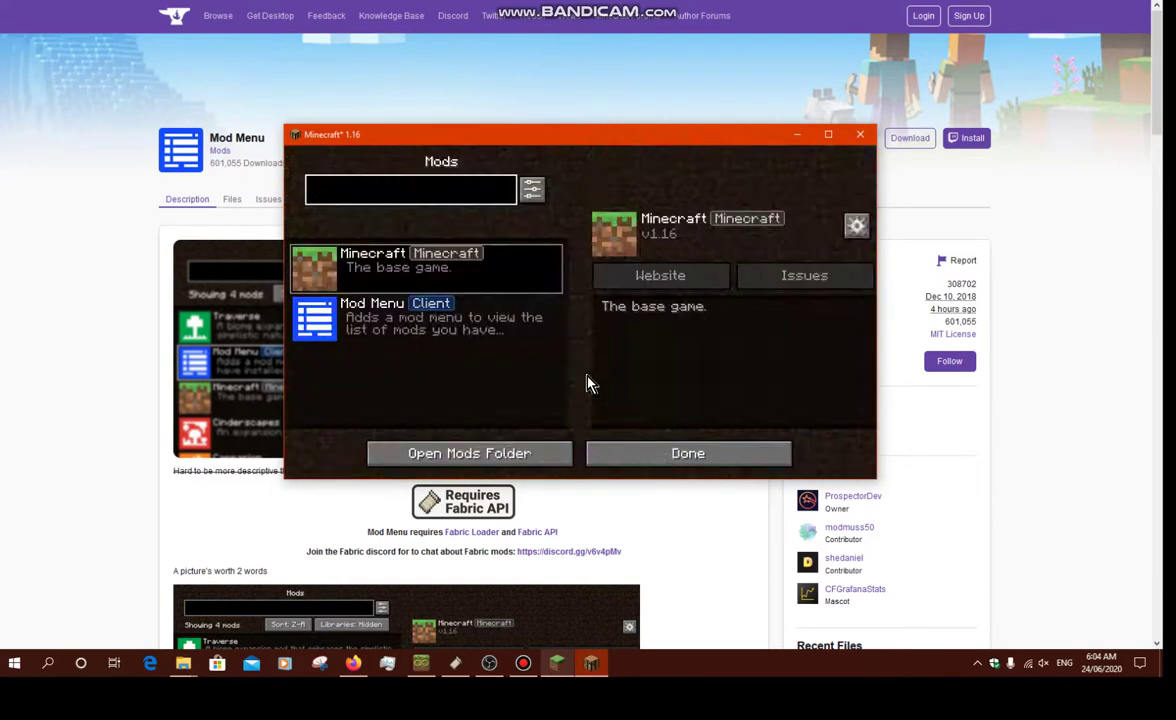
click(462, 325)
click(533, 192)
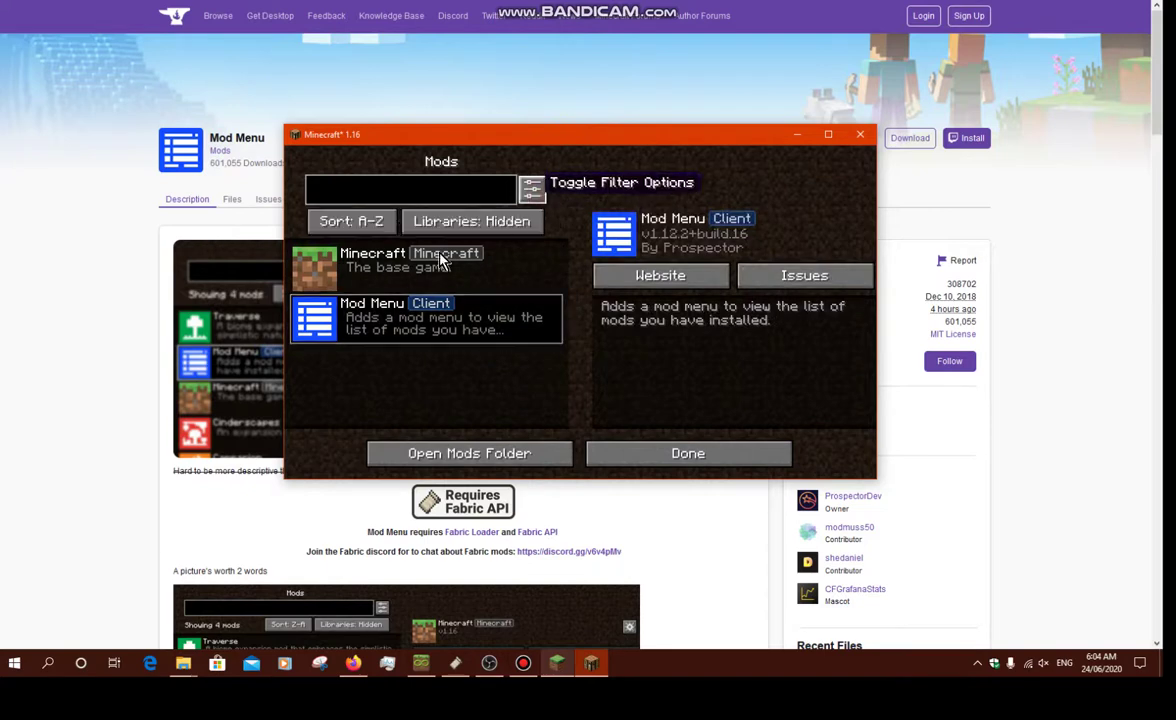
Step: Show the libraries in the mod list to look through them, then hide them again and close the list
click(484, 222)
scroll(521, 334, down, 1)
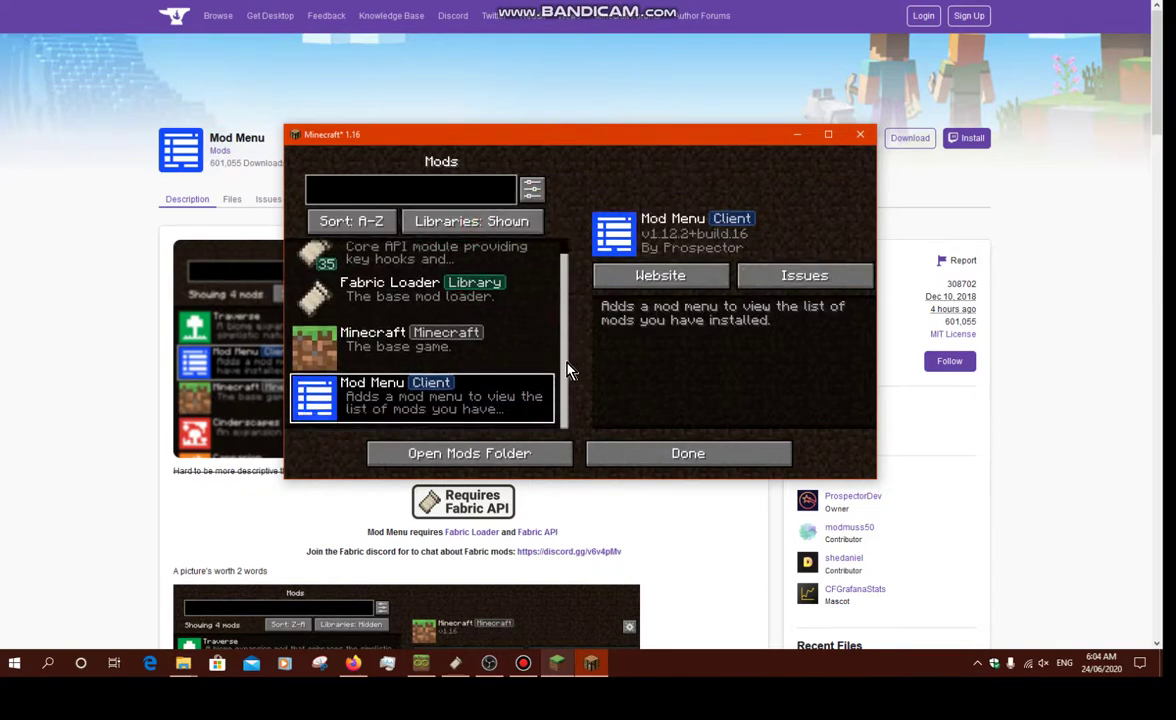
scroll(521, 310, up, 1)
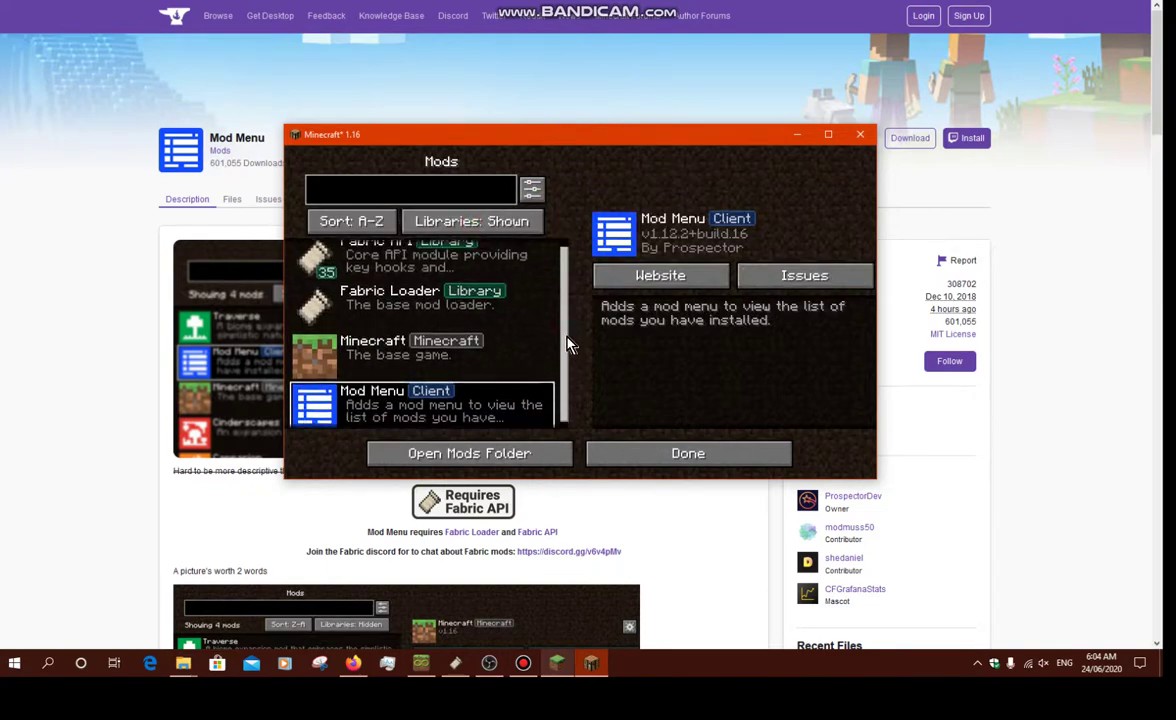
click(505, 221)
click(688, 454)
Step: Maximize the game window and create a new Survival singleplayer world with cheats and the bonus chest turned on
click(828, 134)
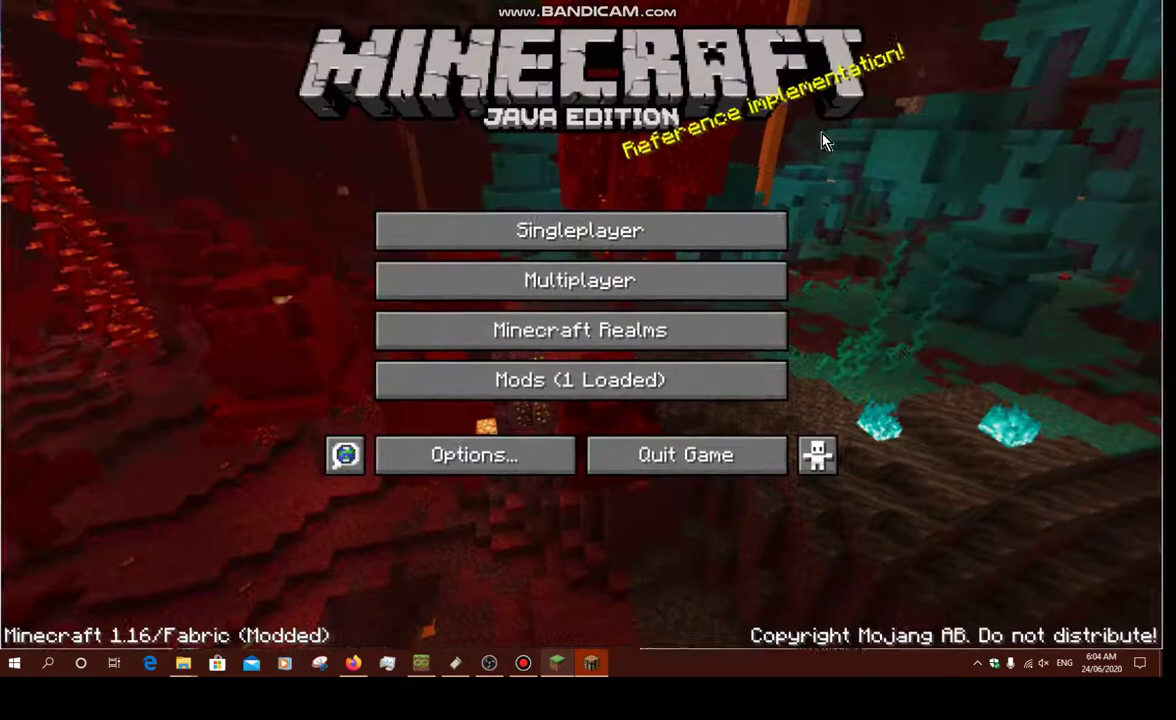
click(598, 225)
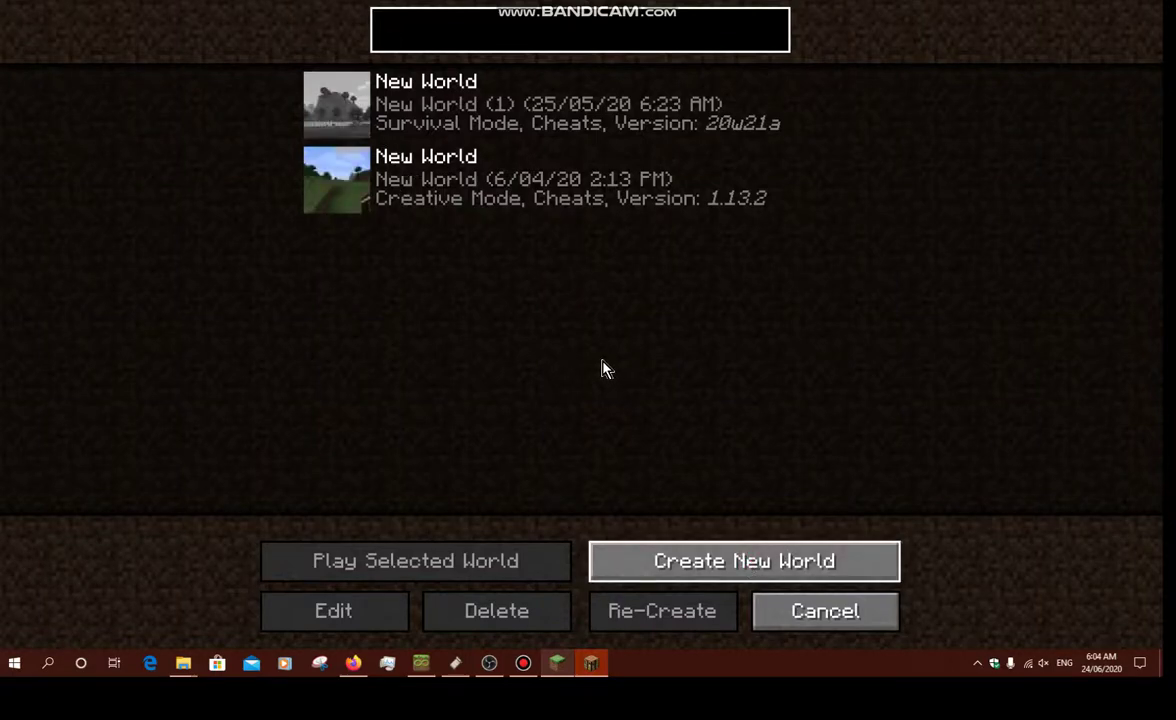
key(Return)
click(480, 296)
click(743, 368)
click(500, 284)
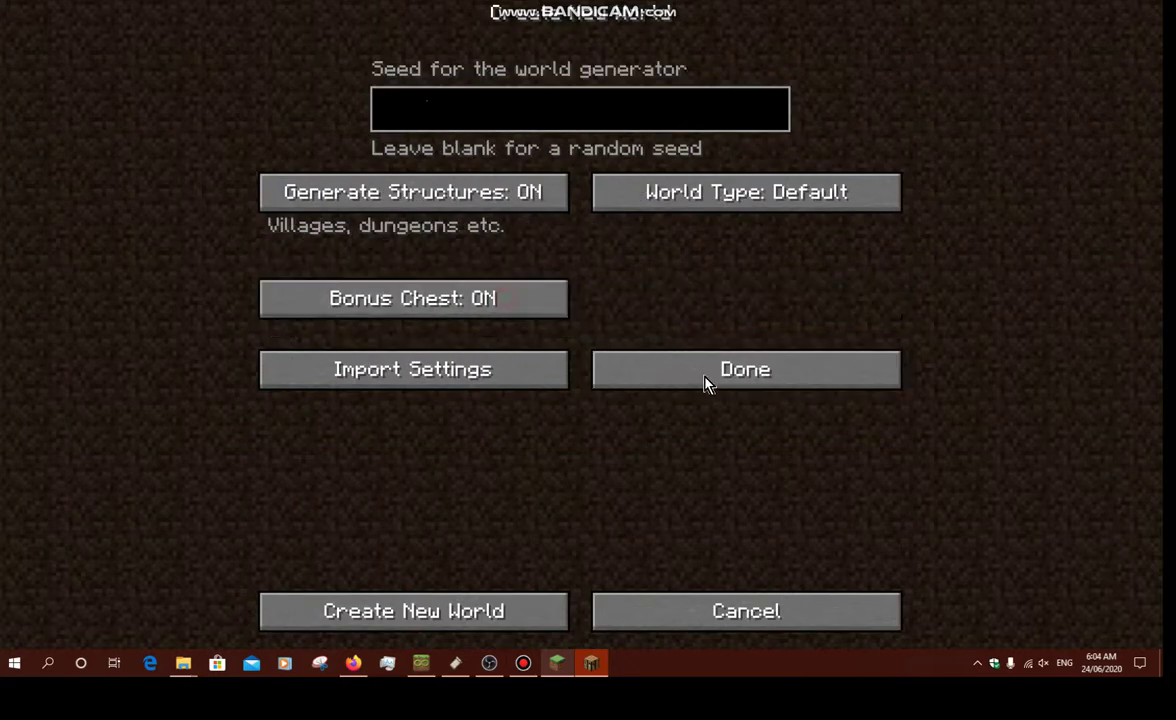
click(706, 380)
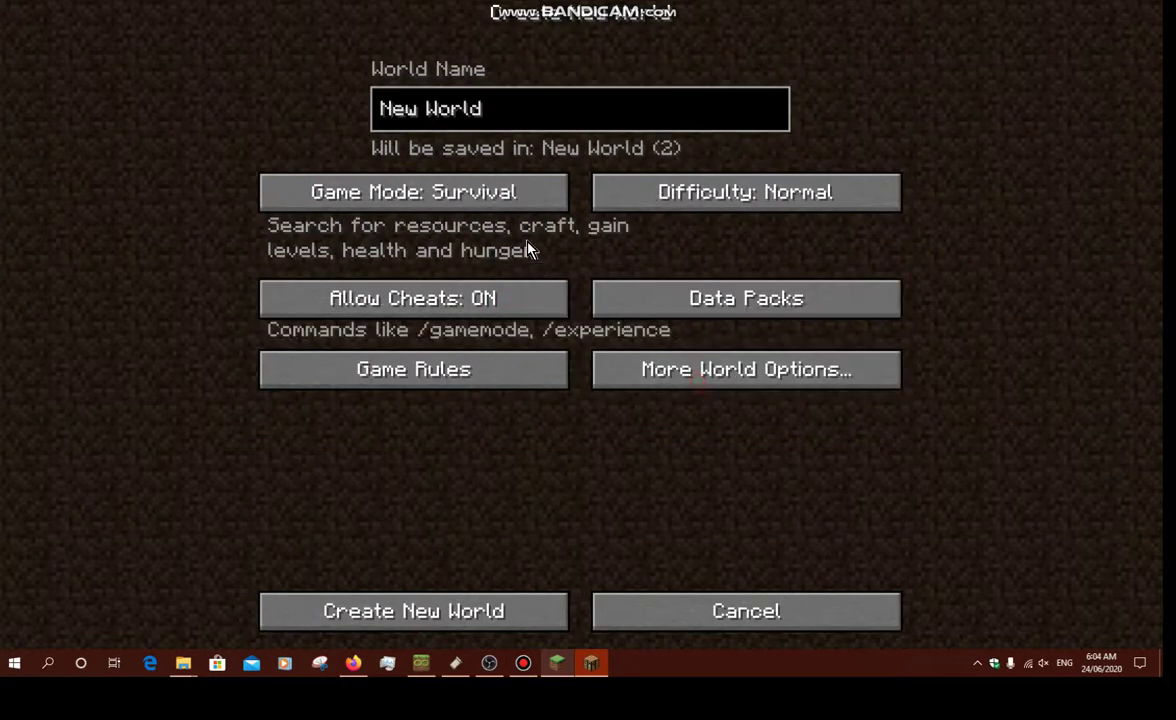
click(500, 622)
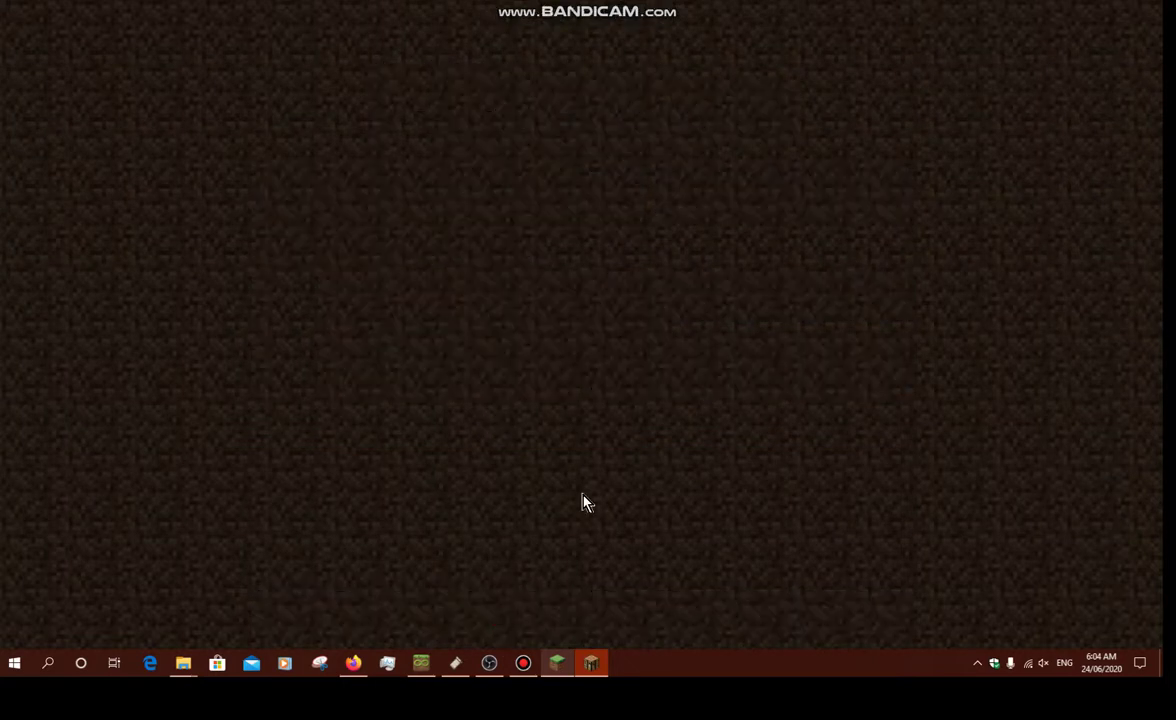
Step: Switch to the browser, open the list of all Minecraft mods, and filter it to game version 1.16
click(355, 664)
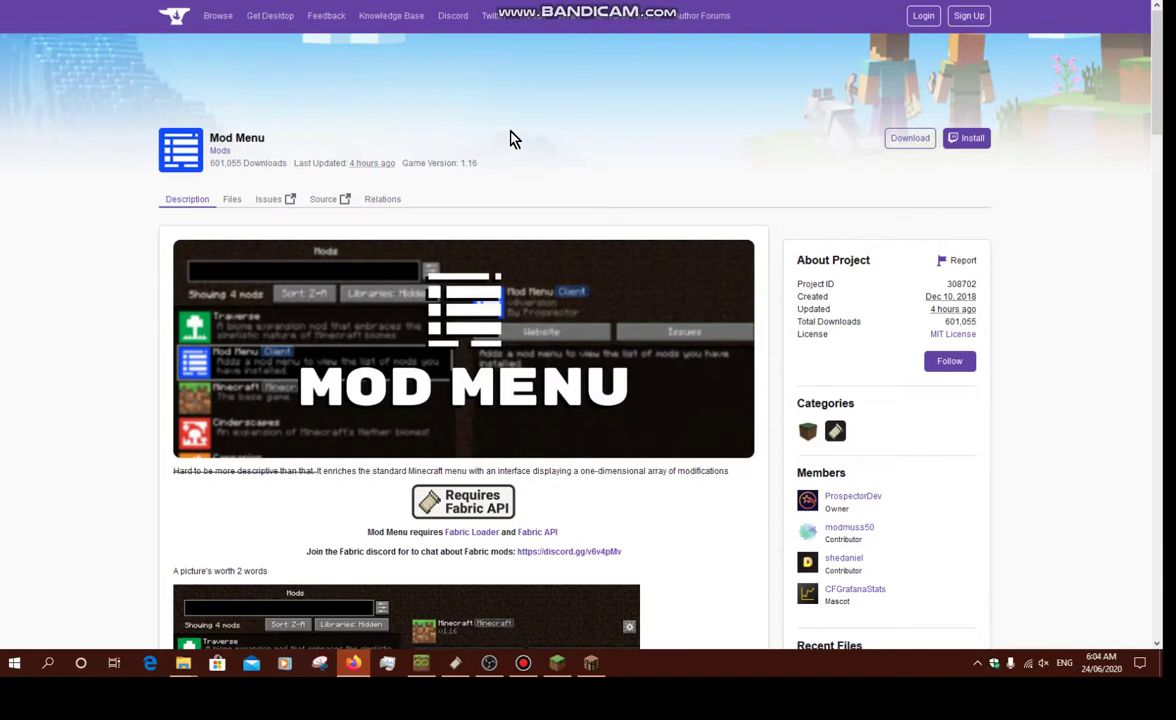
click(220, 150)
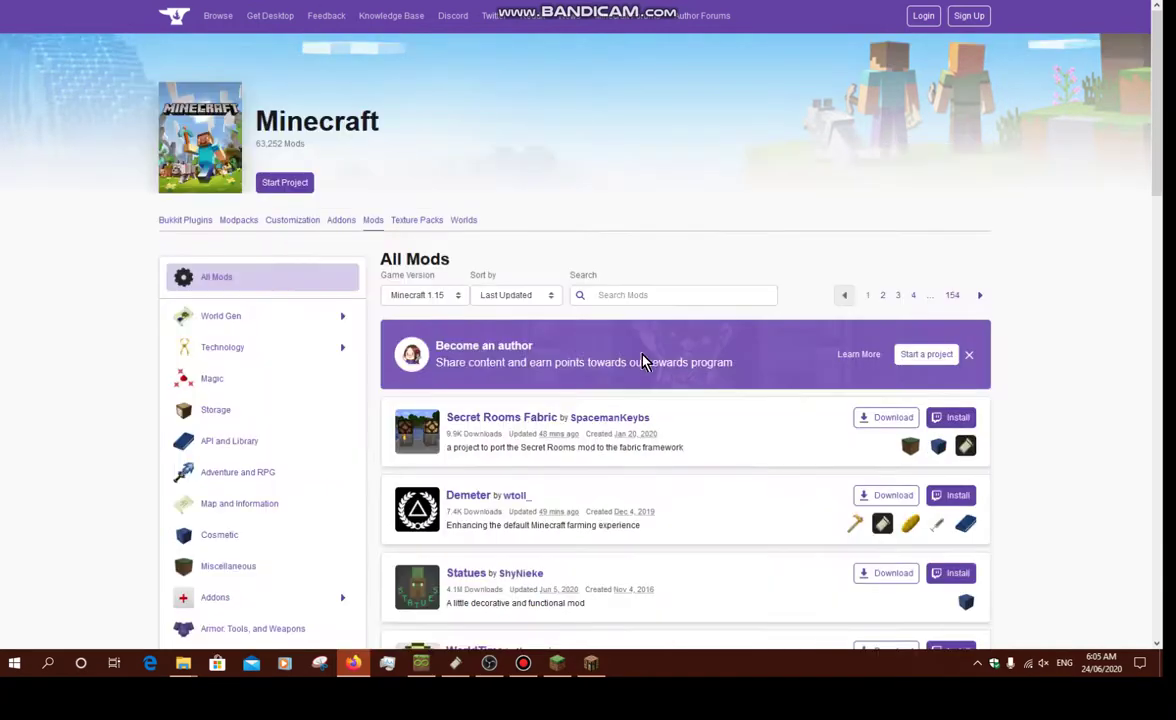
click(421, 294)
click(418, 496)
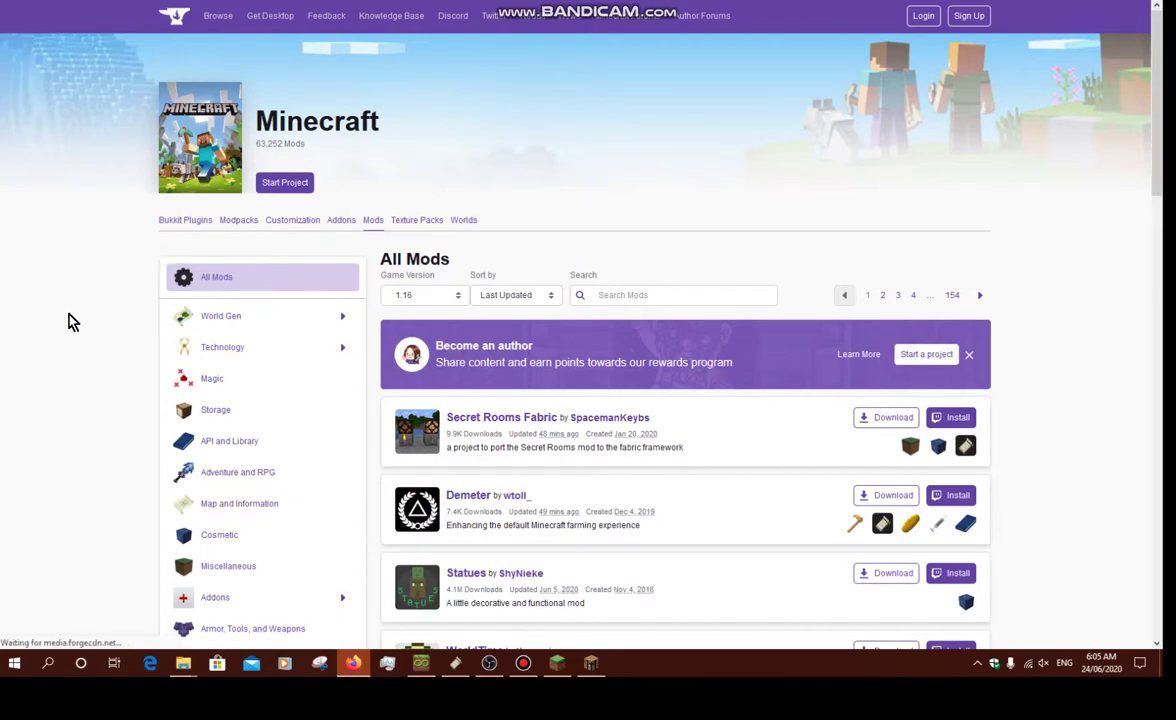
Step: Look through the mods listed for version 1.16 and glance at the Fabric installer download page
scroll(68, 322, down, 10)
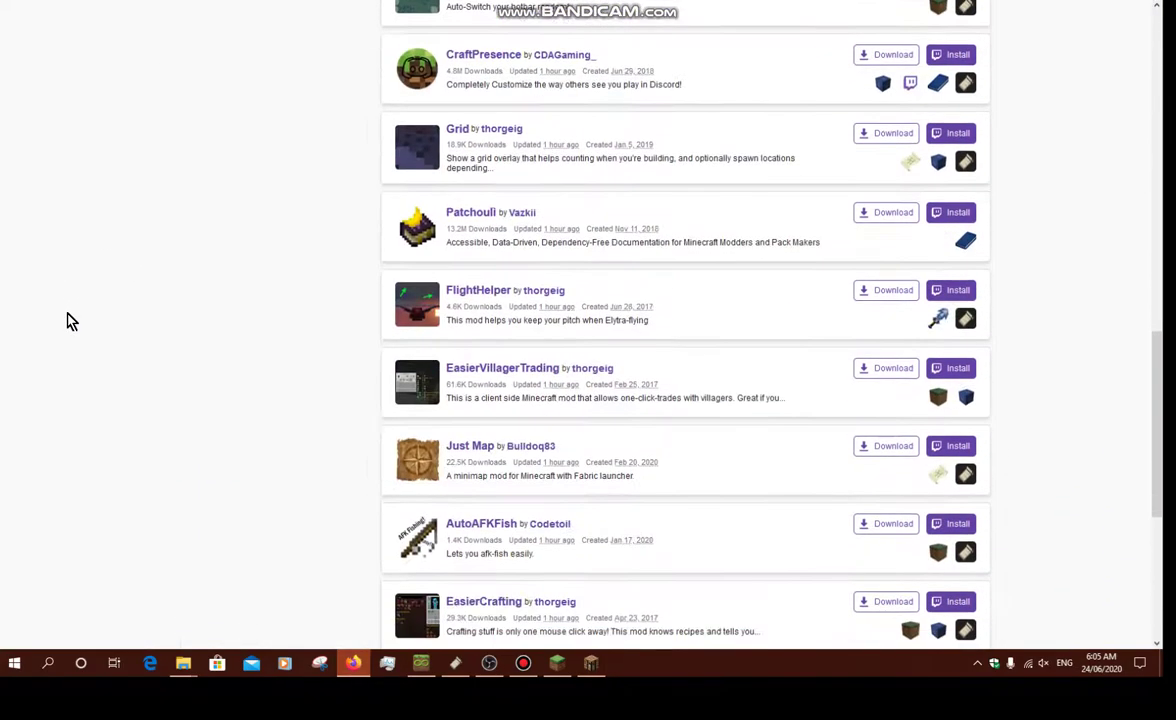
scroll(68, 322, down, 5)
scroll(60, 330, up, 10)
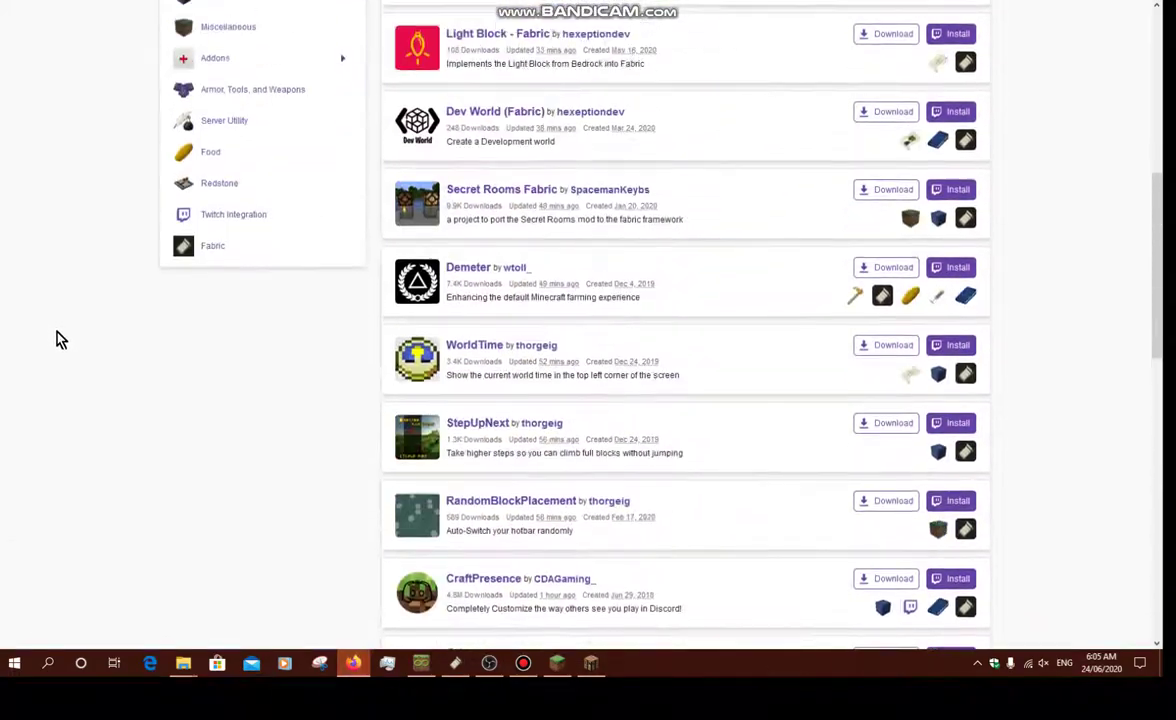
scroll(57, 335, up, 6)
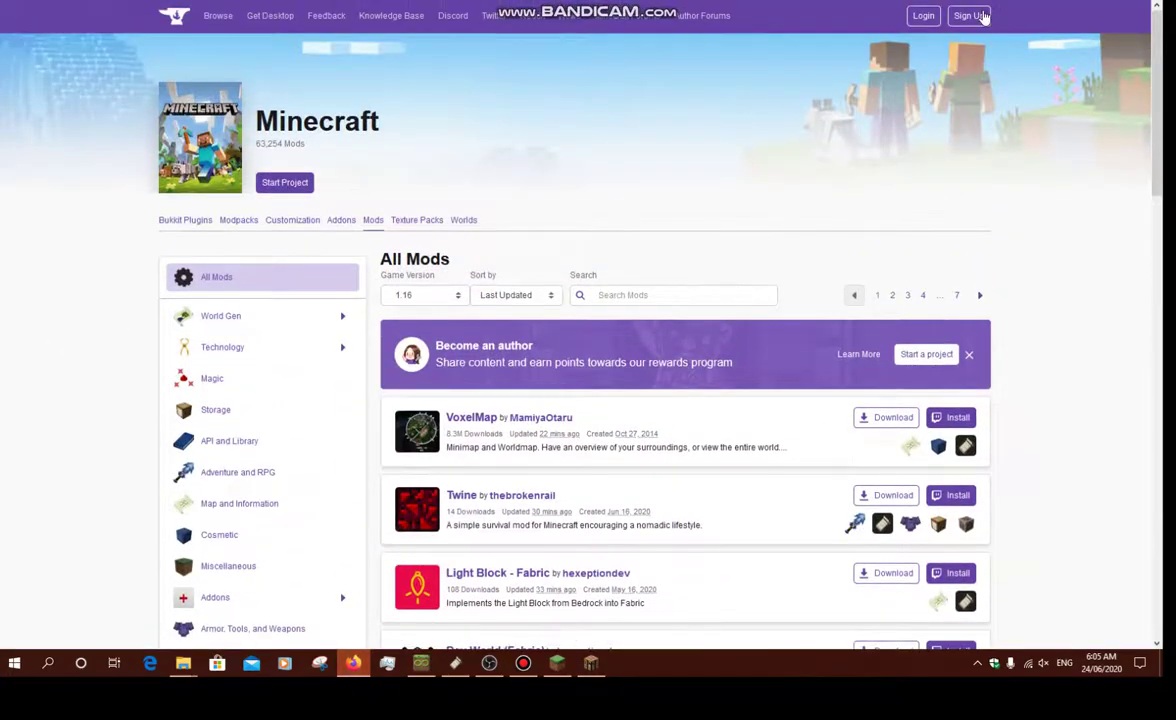
key(ctrl+Tab)
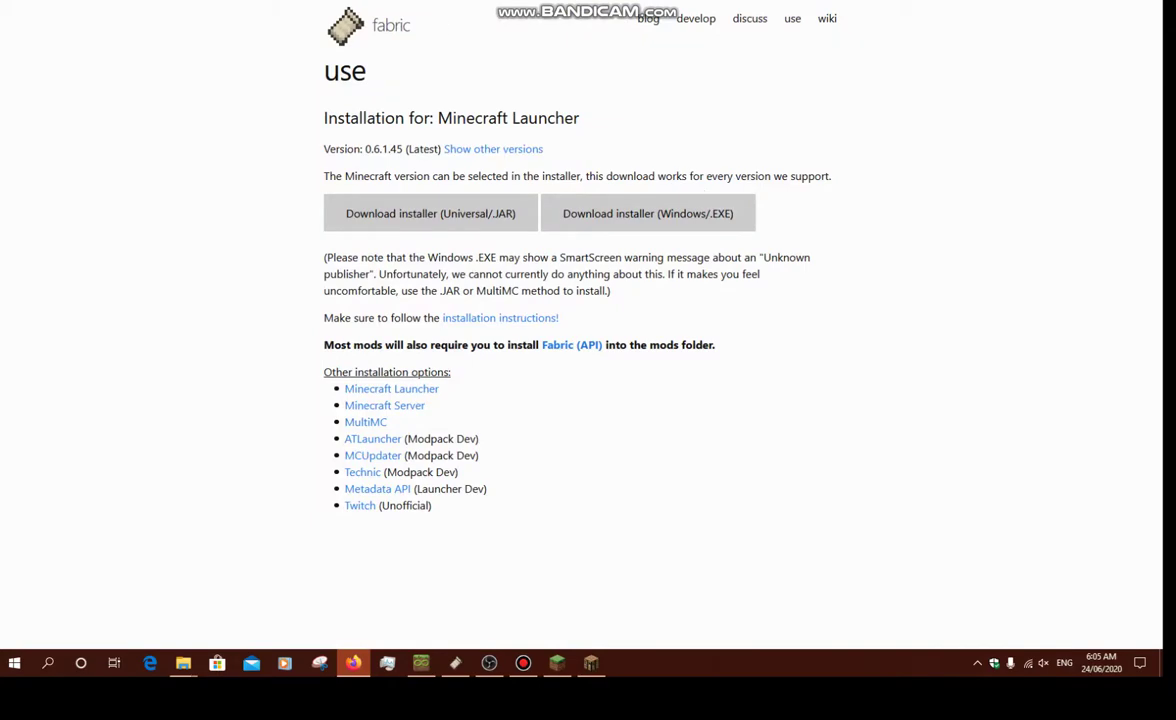
key(ctrl+Tab)
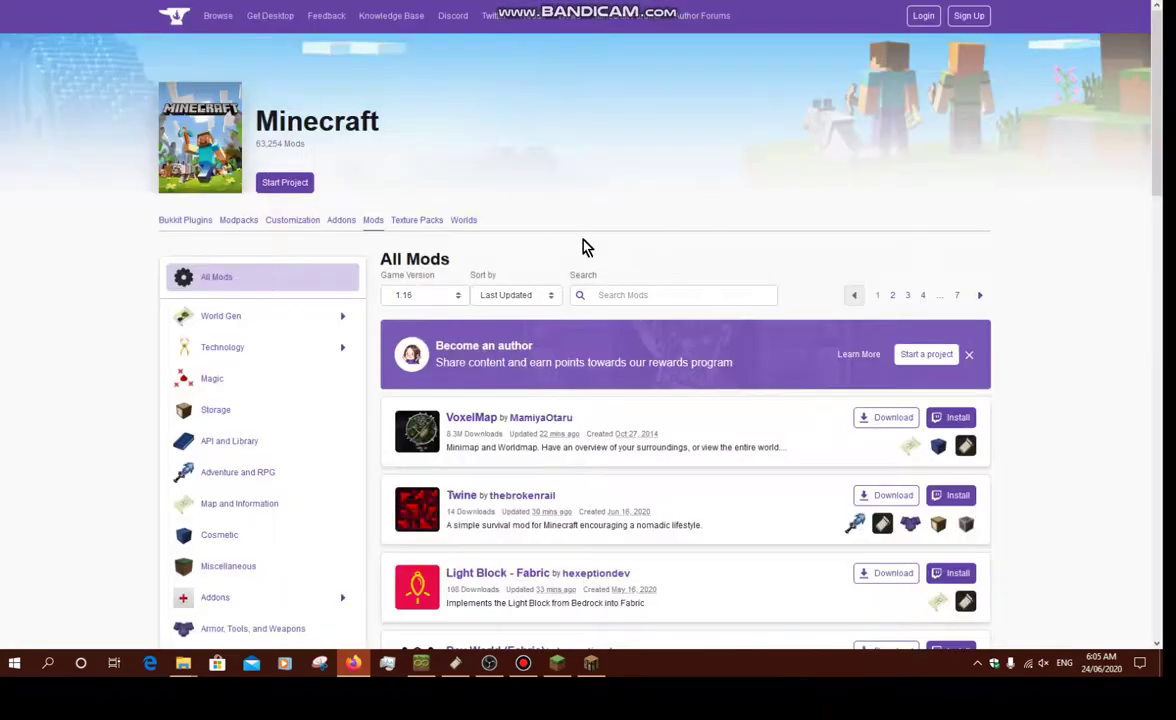
scroll(774, 289, down, 2)
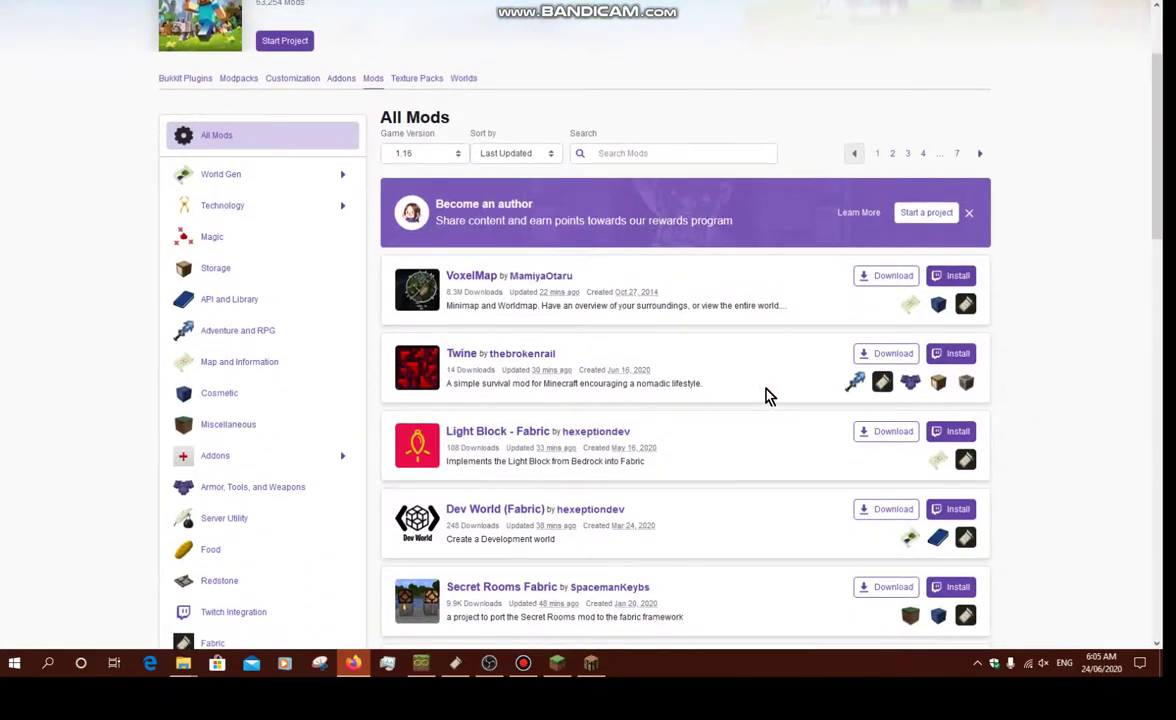
scroll(612, 428, down, 2)
scroll(790, 450, up, 3)
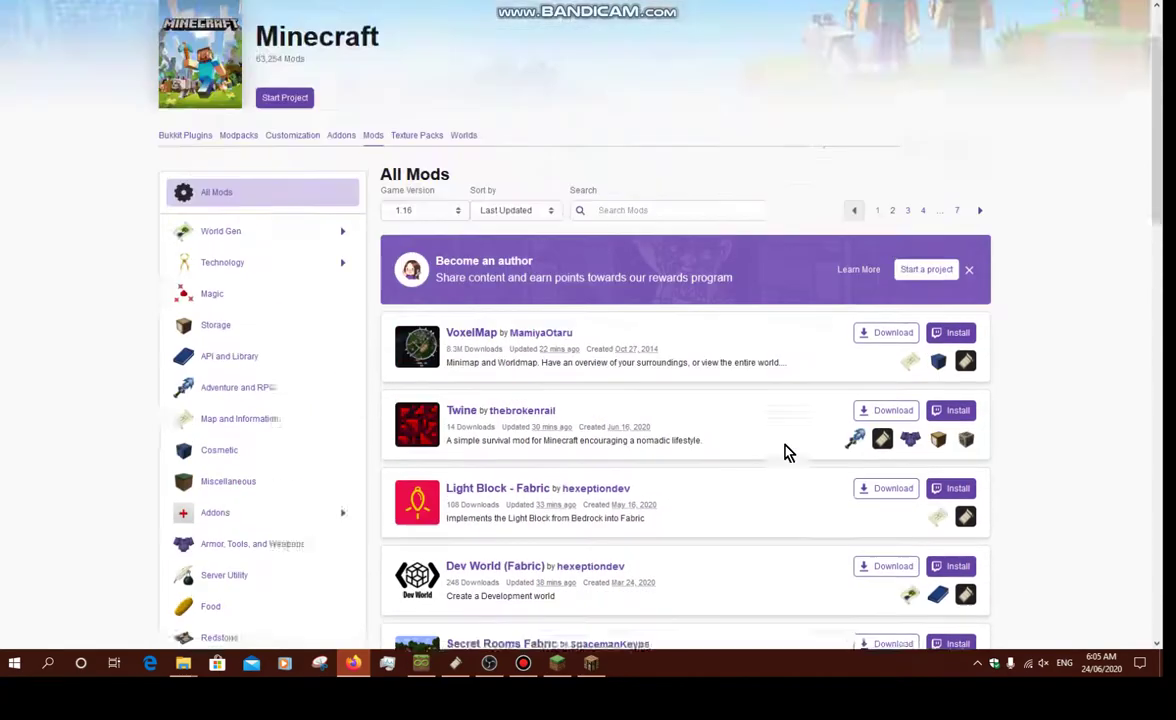
scroll(790, 450, up, 1)
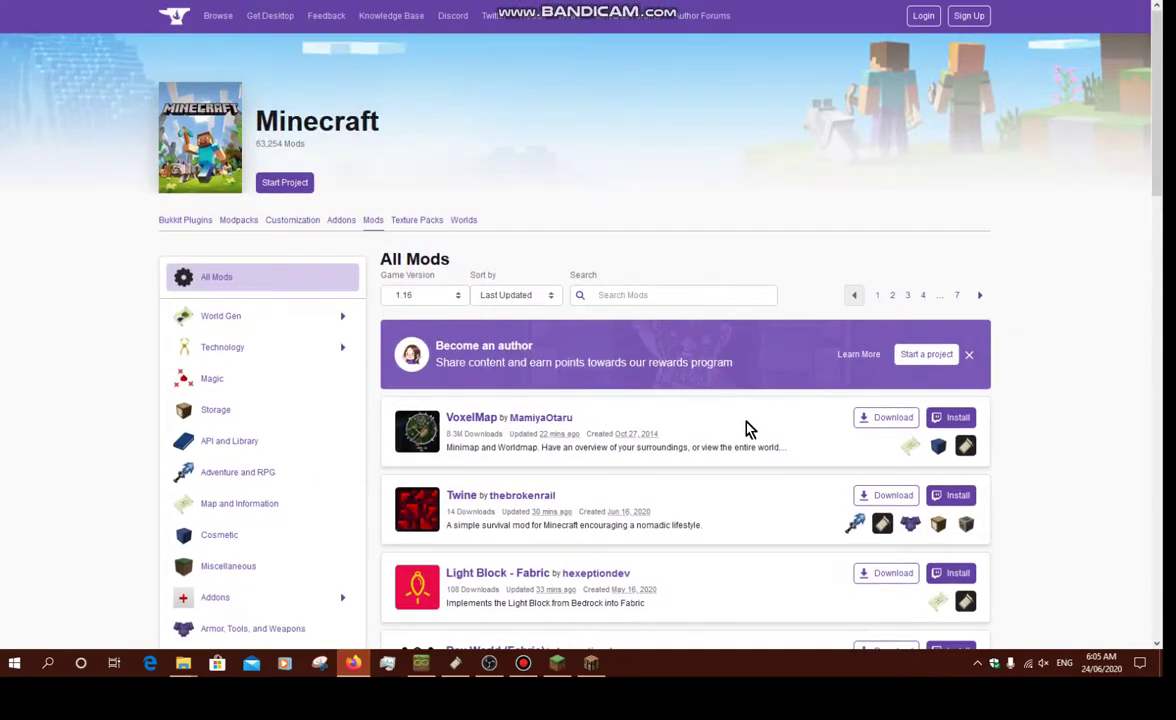
Step: Switch back to Minecraft, check the inventory in the new world, and save and quit the world
click(598, 663)
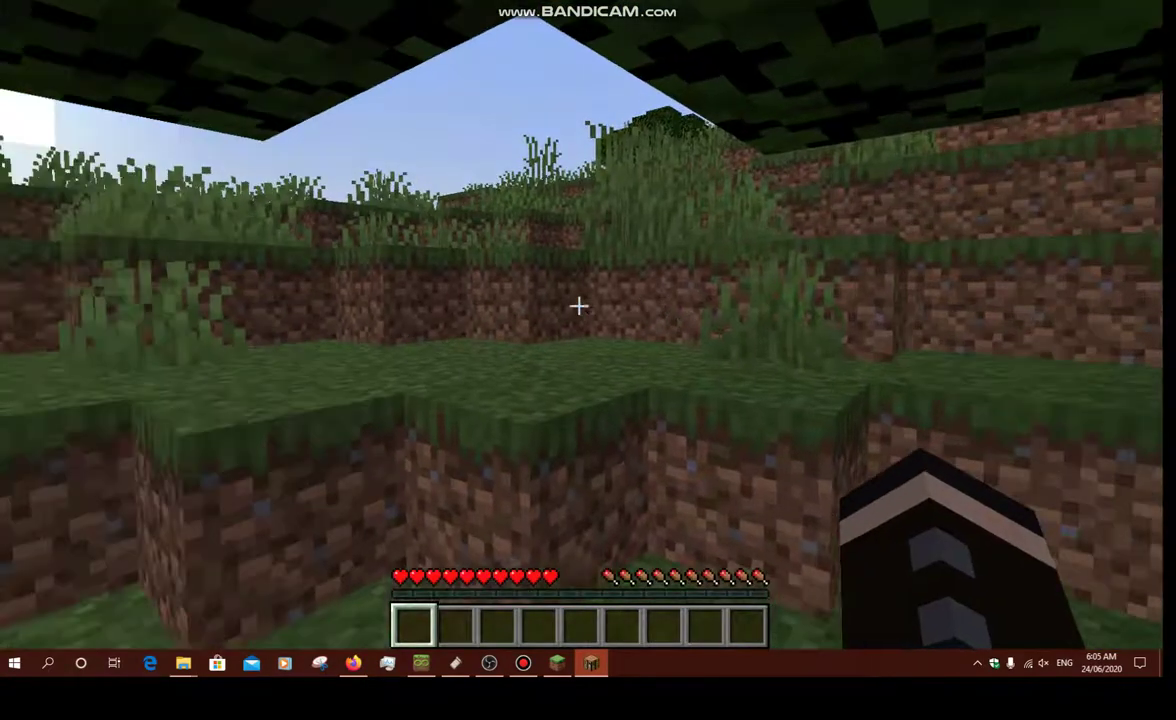
key(e)
key(e)
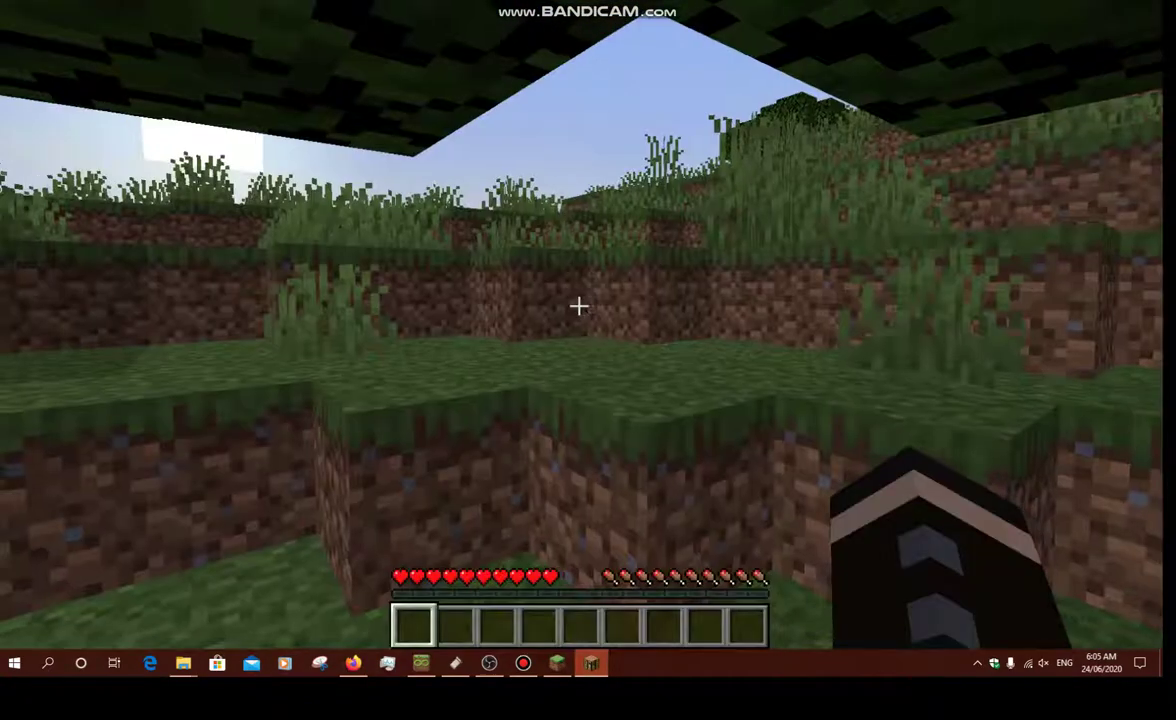
key(Escape)
click(684, 406)
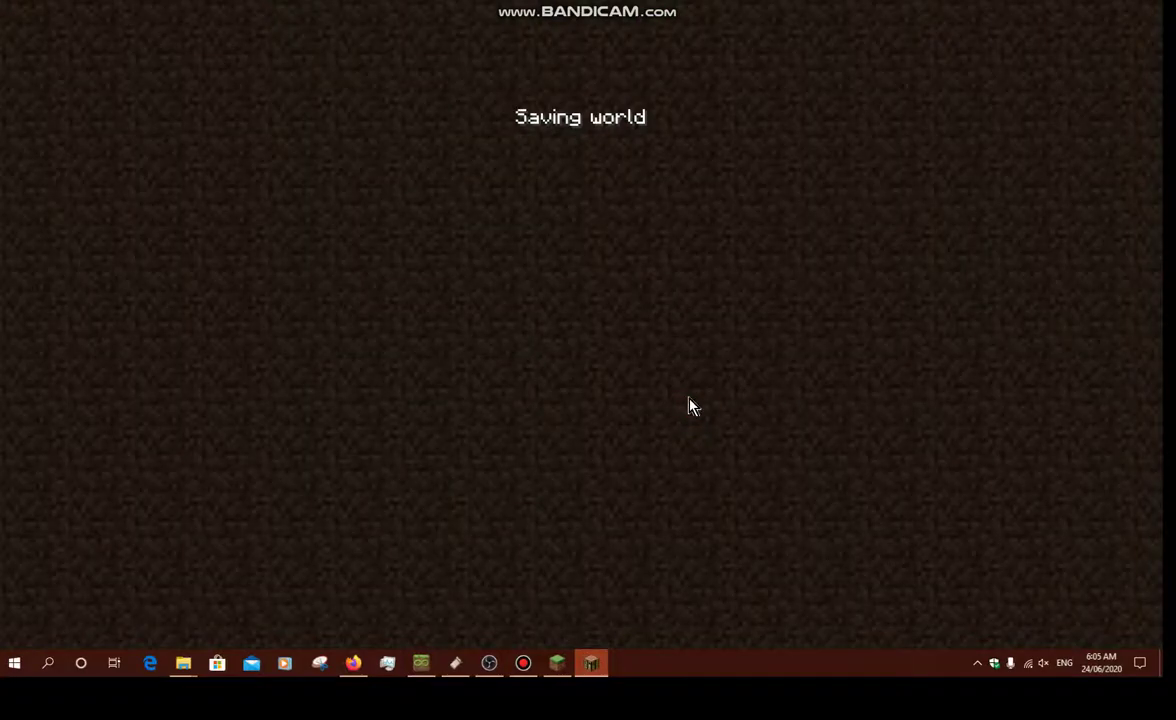